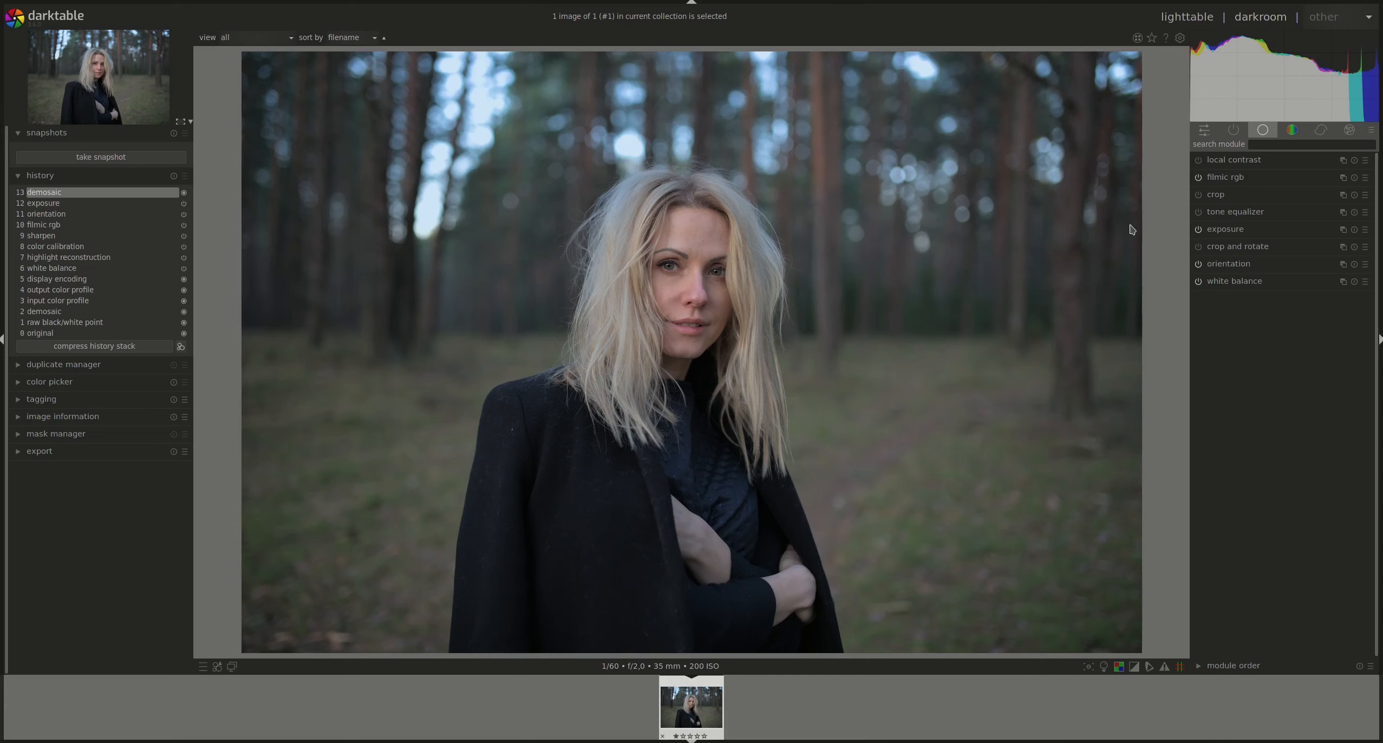
# - Open the crop and rotate module and set its composition guides to rules of thirds
pyautogui.click(1229, 247)
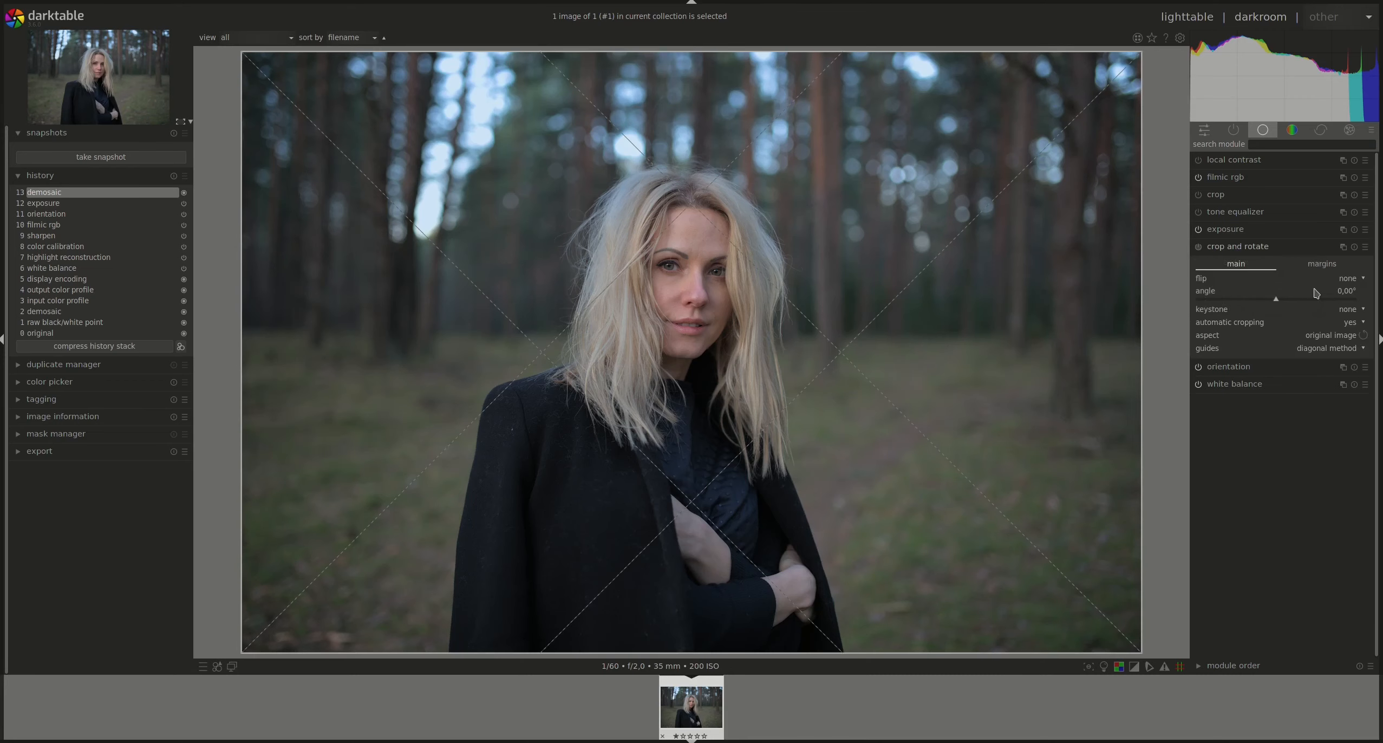
pyautogui.click(1338, 349)
pyautogui.click(1338, 350)
pyautogui.click(1339, 351)
pyautogui.click(1344, 321)
# - Tighten the crop frame around the woman at the original aspect, then shift it to the photo's left edge
pyautogui.moveTo(255, 69); pyautogui.dragTo(392, 71)
pyautogui.moveTo(697, 266); pyautogui.dragTo(697, 317)
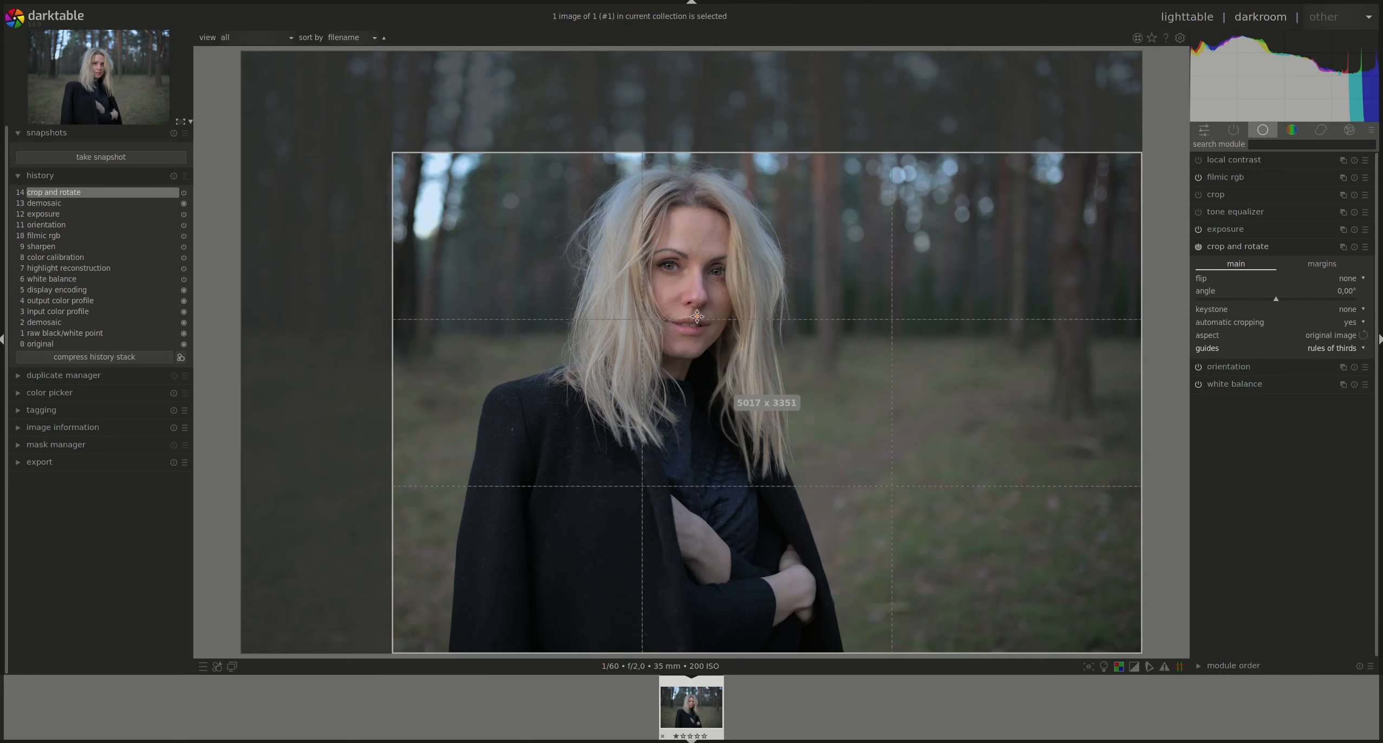
pyautogui.moveTo(1005, 158); pyautogui.dragTo(998, 145)
pyautogui.moveTo(818, 198); pyautogui.dragTo(830, 205)
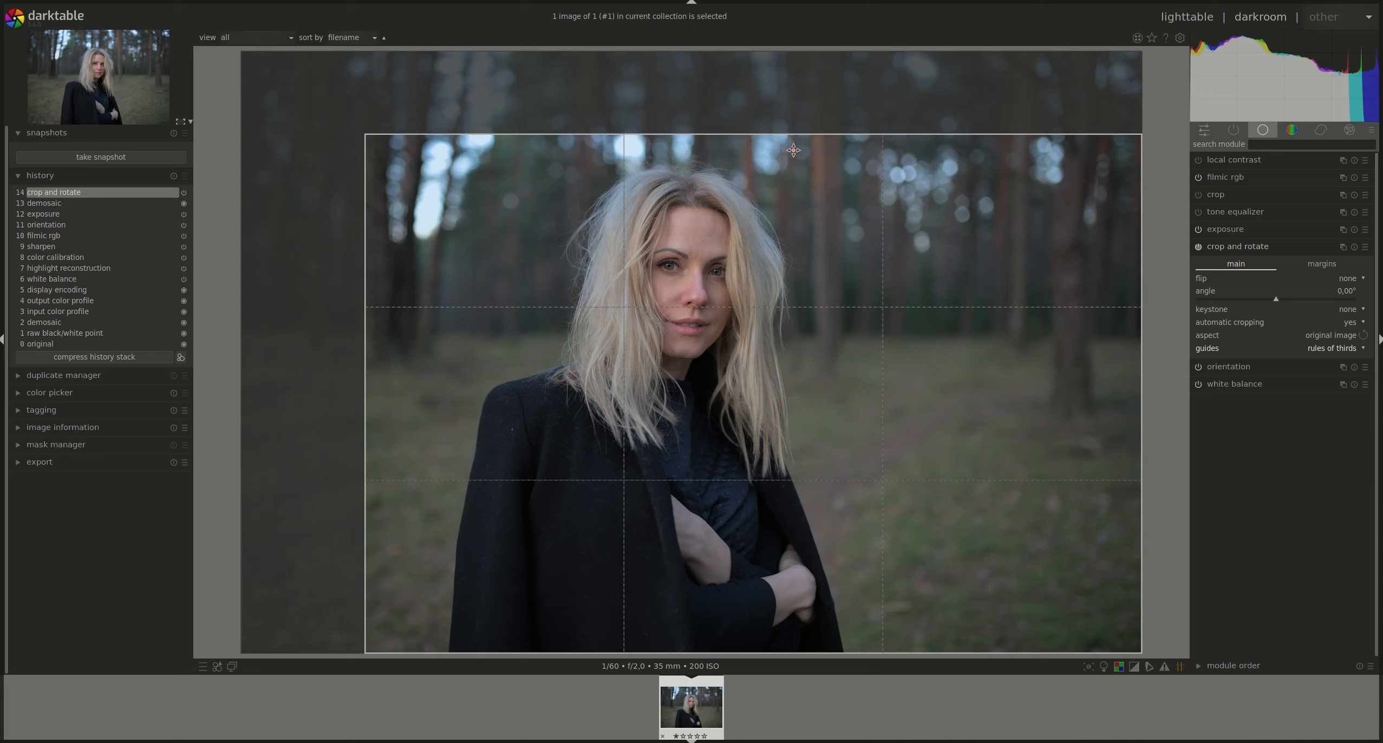
pyautogui.moveTo(769, 142); pyautogui.dragTo(769, 137)
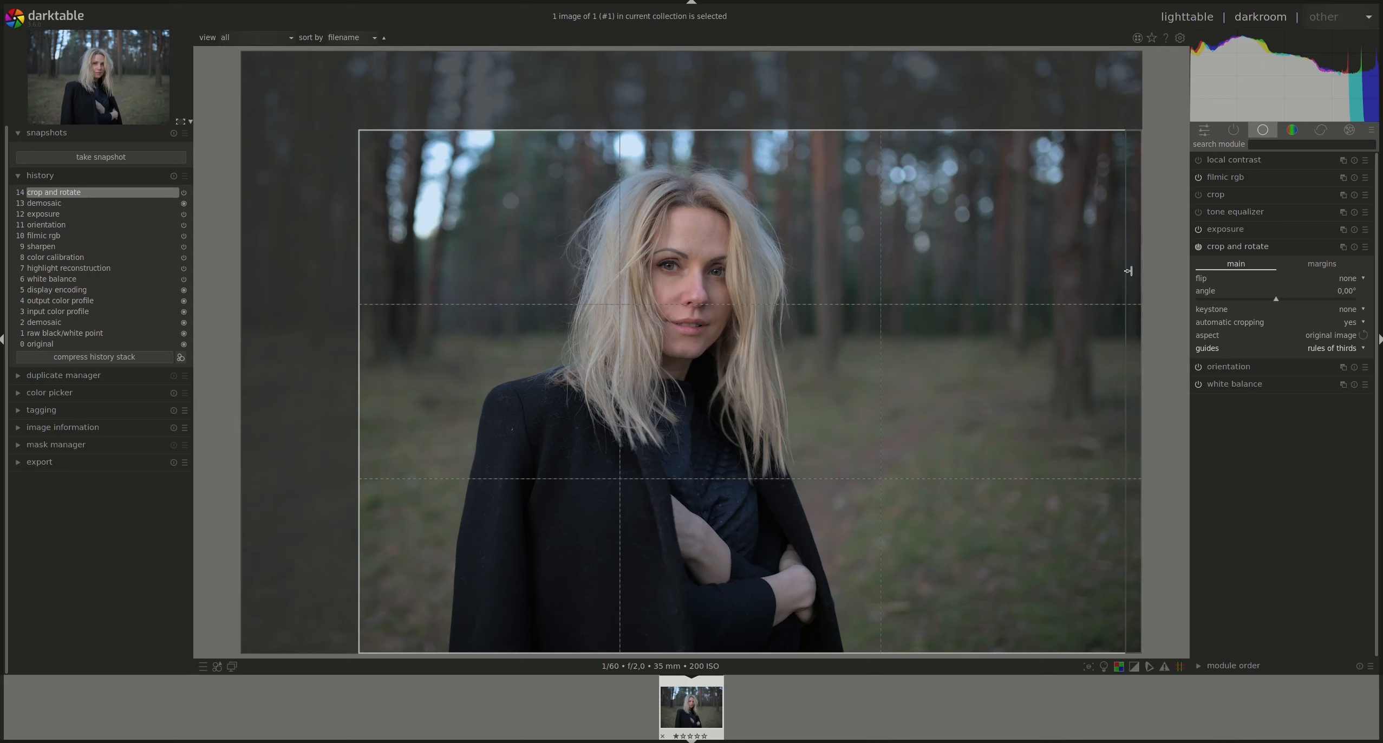
pyautogui.moveTo(1026, 143); pyautogui.dragTo(1026, 141)
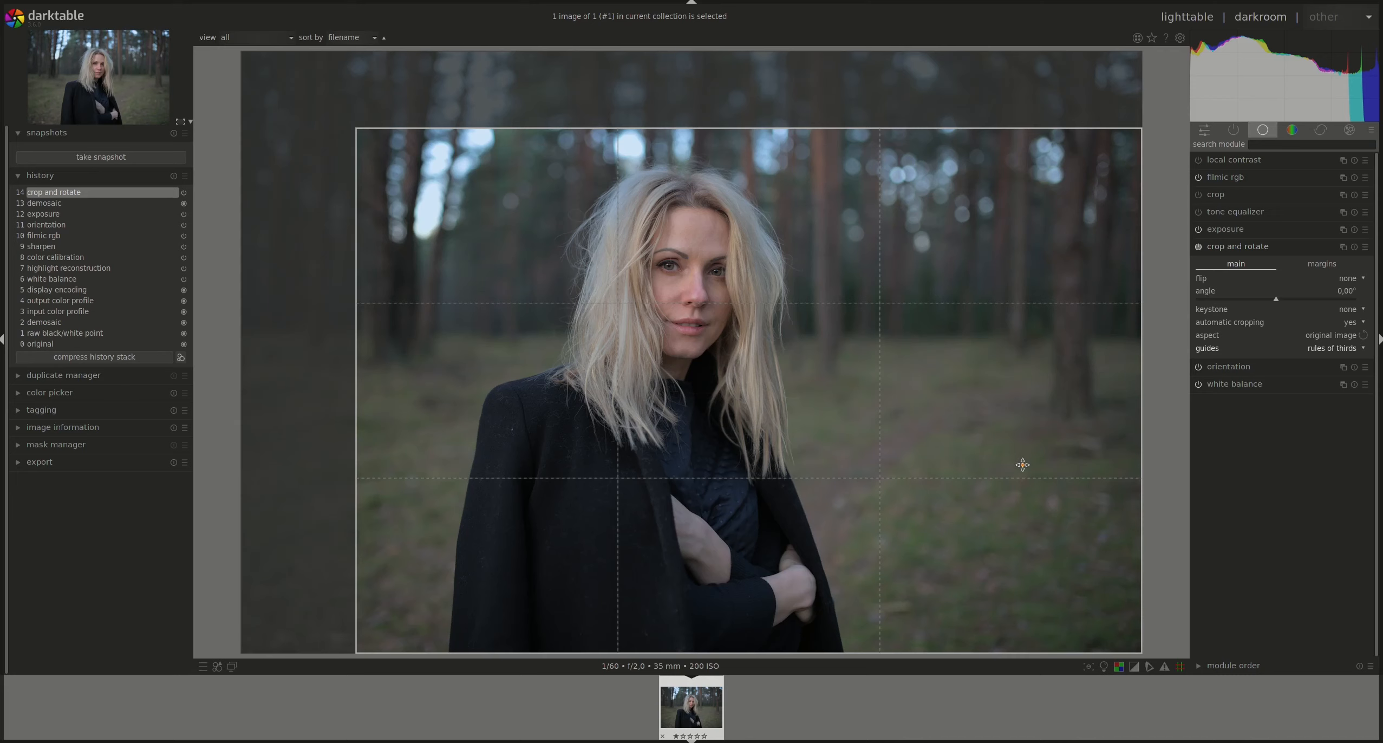
pyautogui.moveTo(1012, 468); pyautogui.dragTo(670, 506)
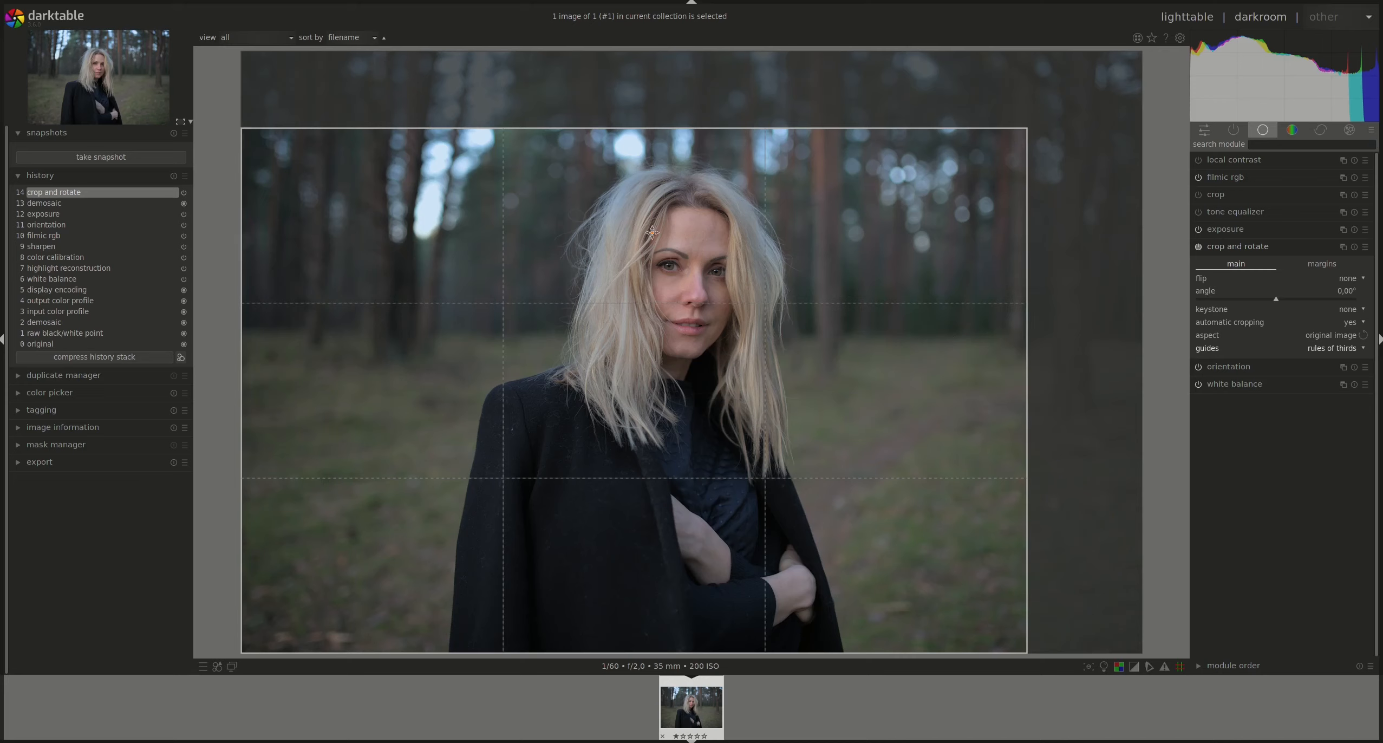
# - Set the crop aspect to 5:4, 4x5, 8x10 and shrink the frame from its upper-right corner
pyautogui.click(1345, 335)
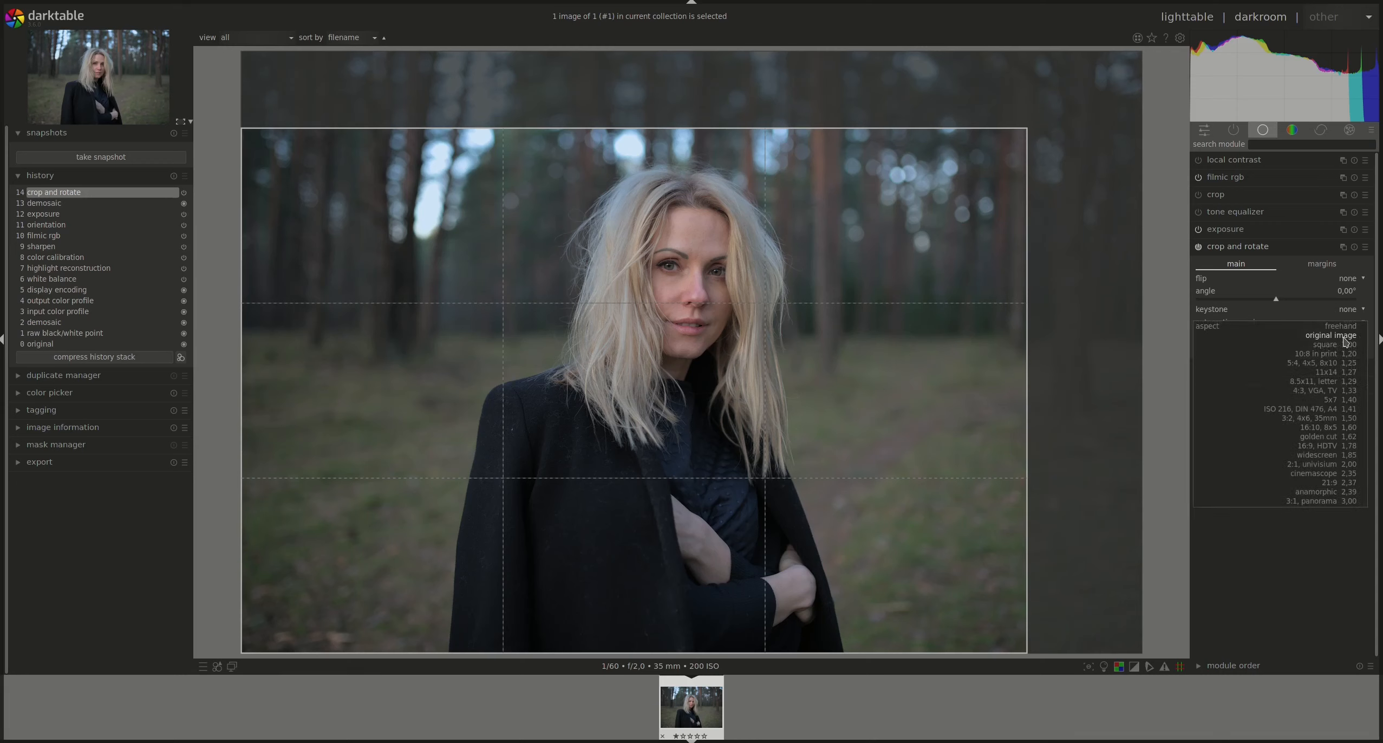
pyautogui.click(1333, 364)
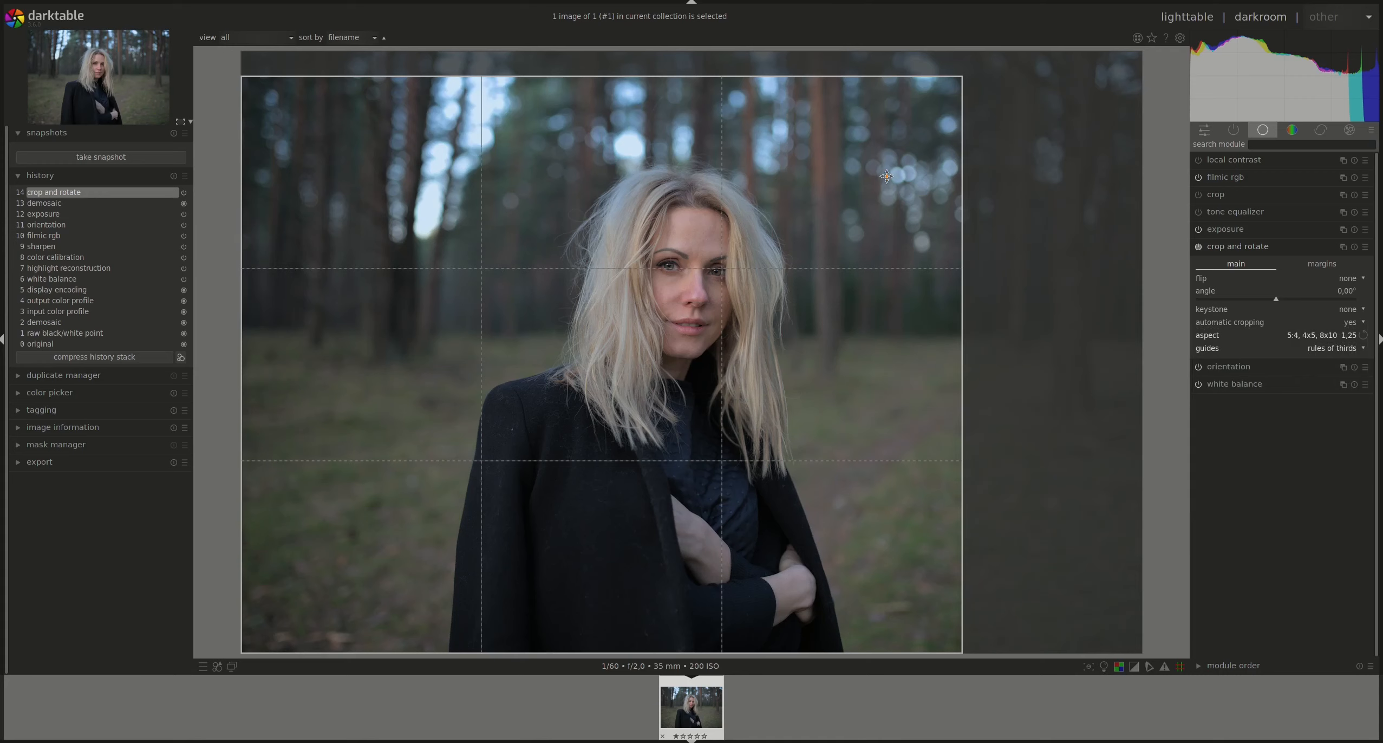
pyautogui.moveTo(960, 80); pyautogui.dragTo(895, 112)
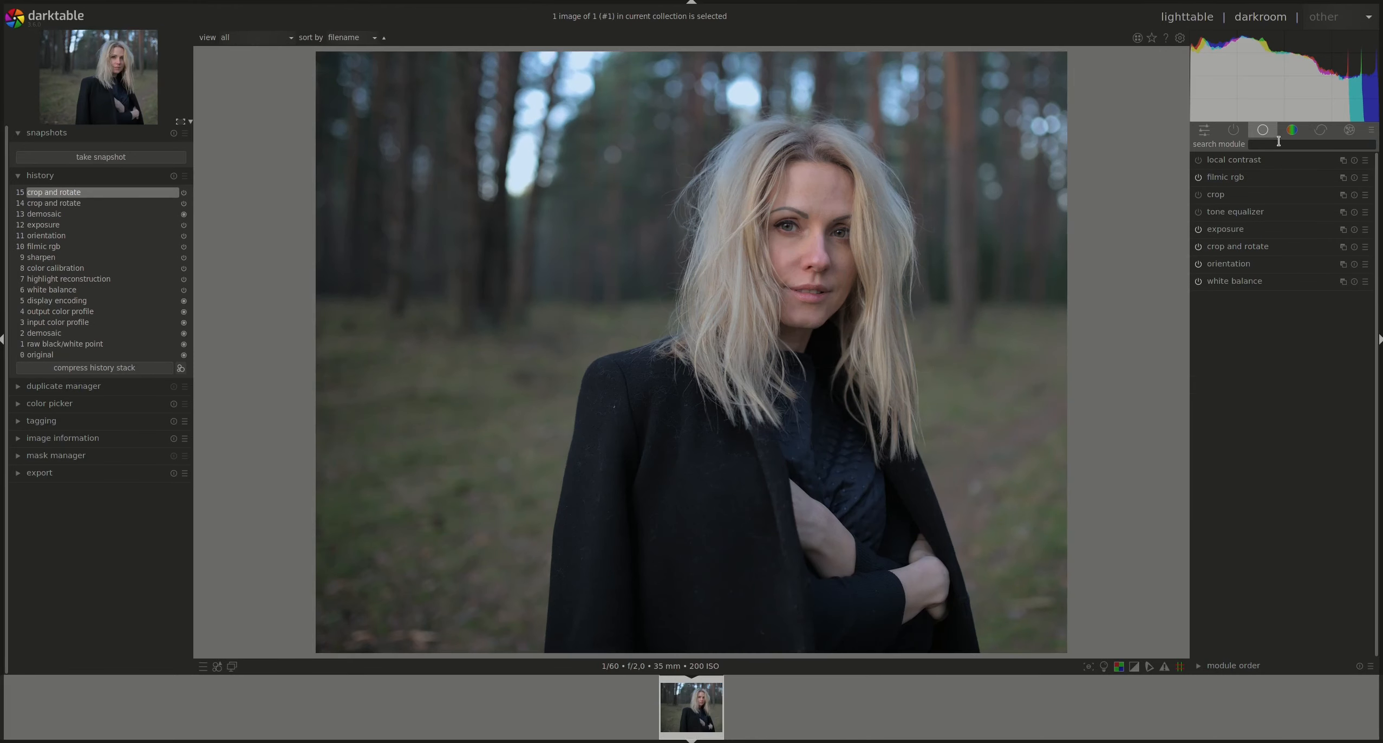
# - Detect the color calibration illuminant from the whole image area and compare the result with the preceding history state
pyautogui.click(1291, 132)
pyautogui.click(1252, 195)
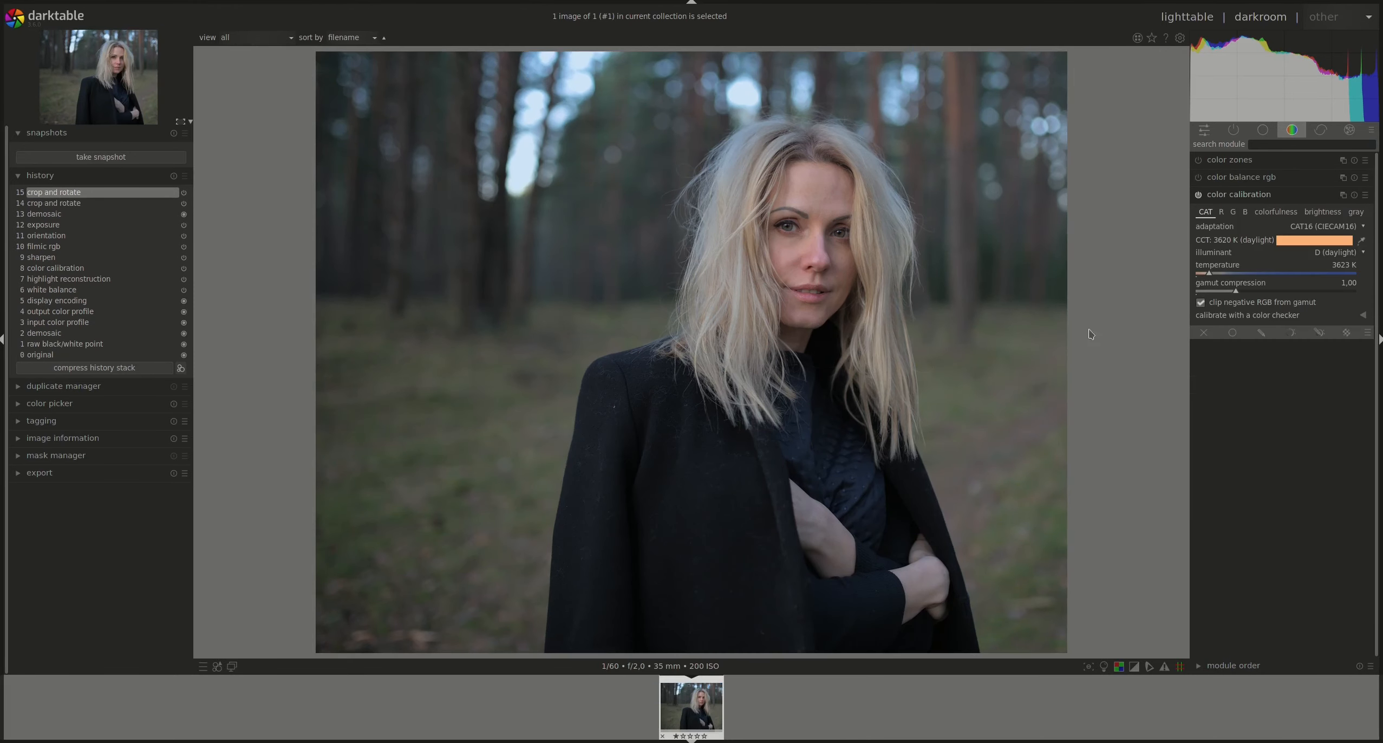
pyautogui.click(1361, 240)
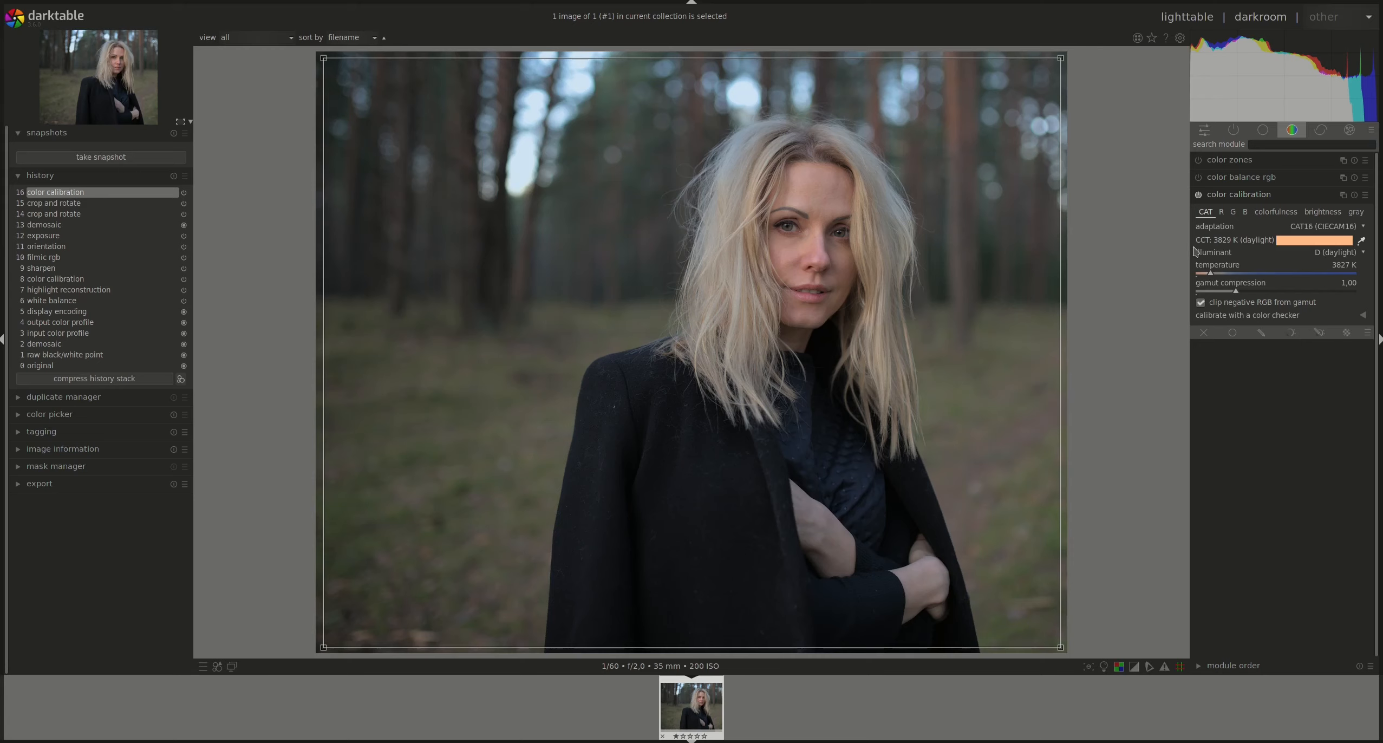
pyautogui.click(129, 207)
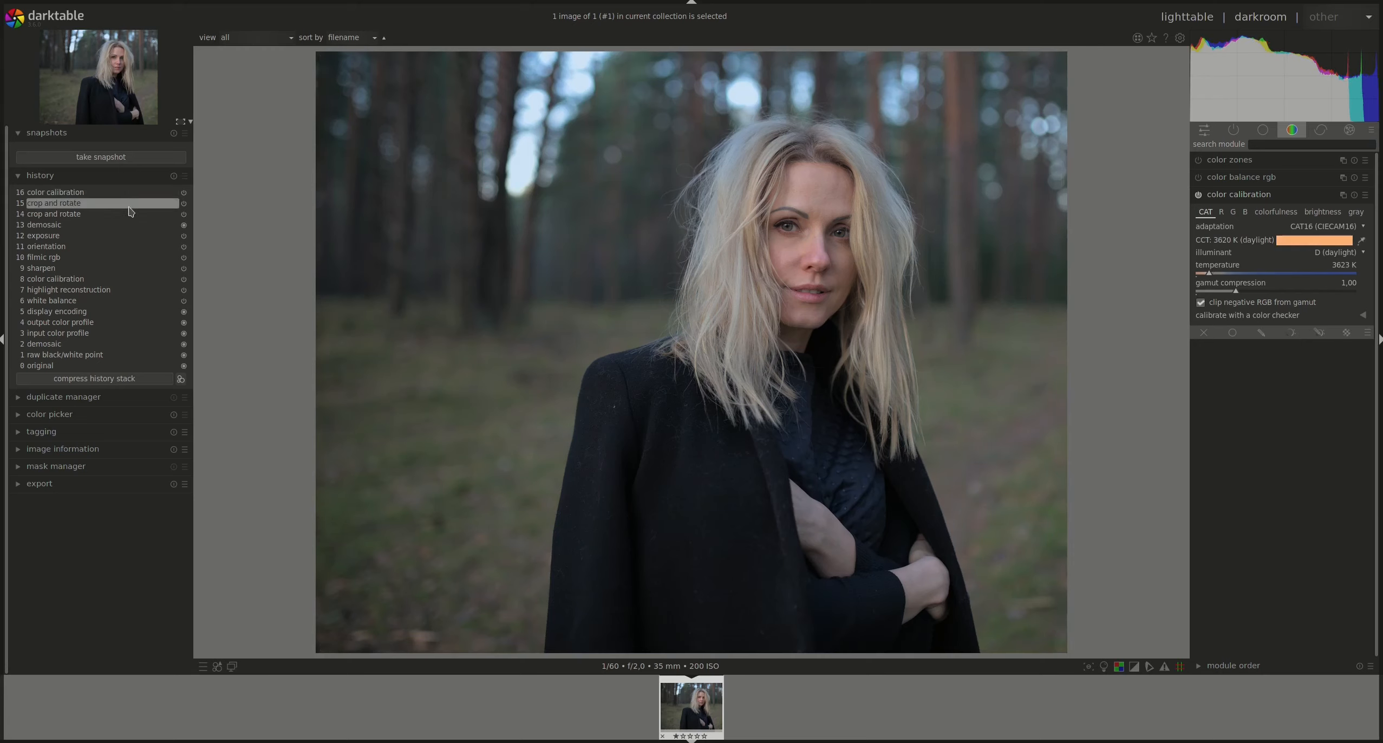
pyautogui.click(132, 193)
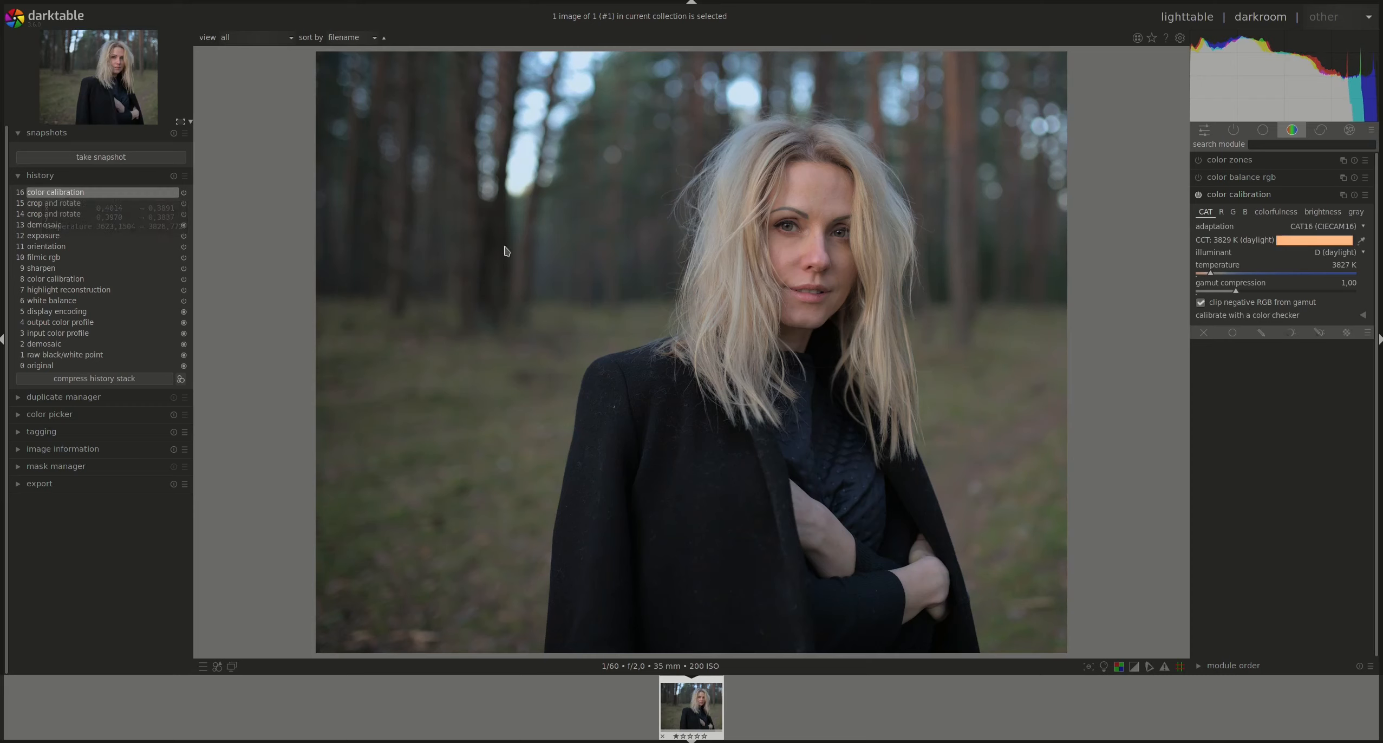
pyautogui.click(1238, 194)
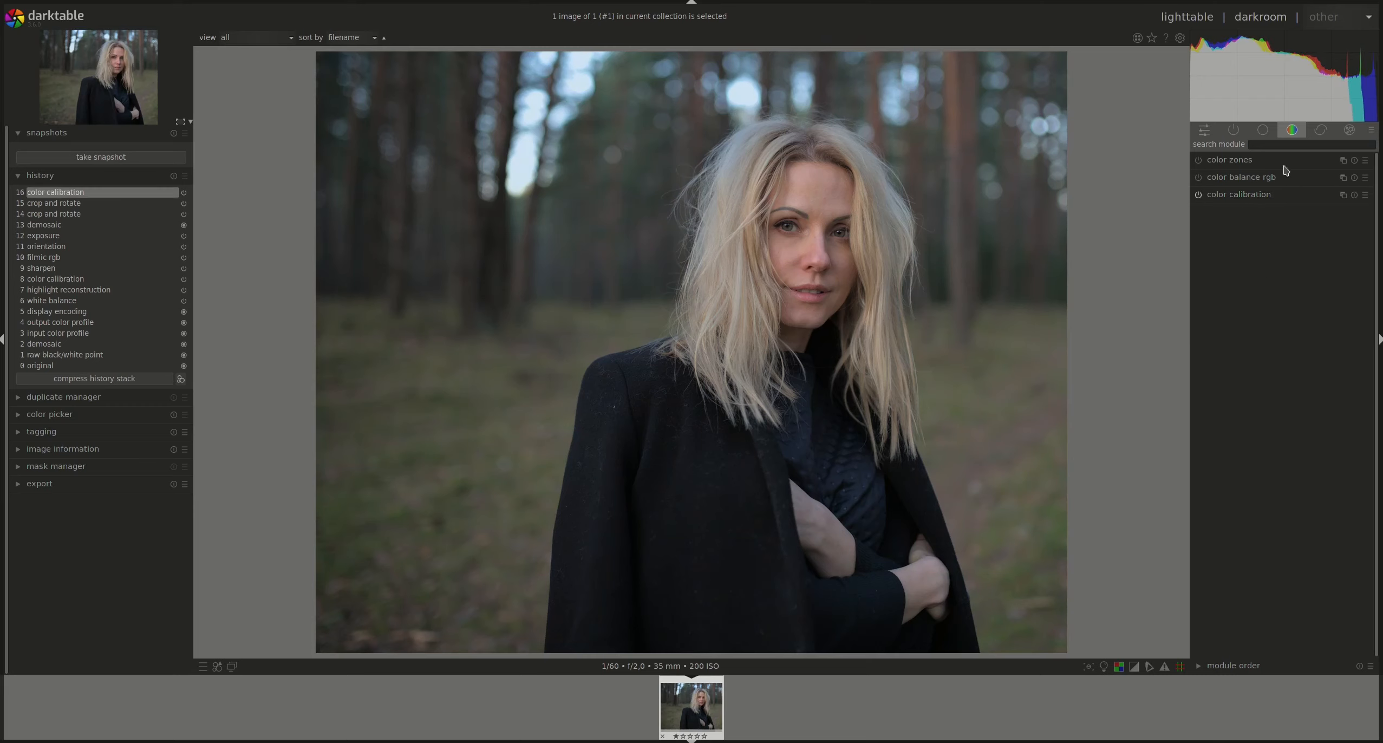
# - Set the exposure to 0.74 EV and the black level correction to -0.0022
pyautogui.click(1263, 130)
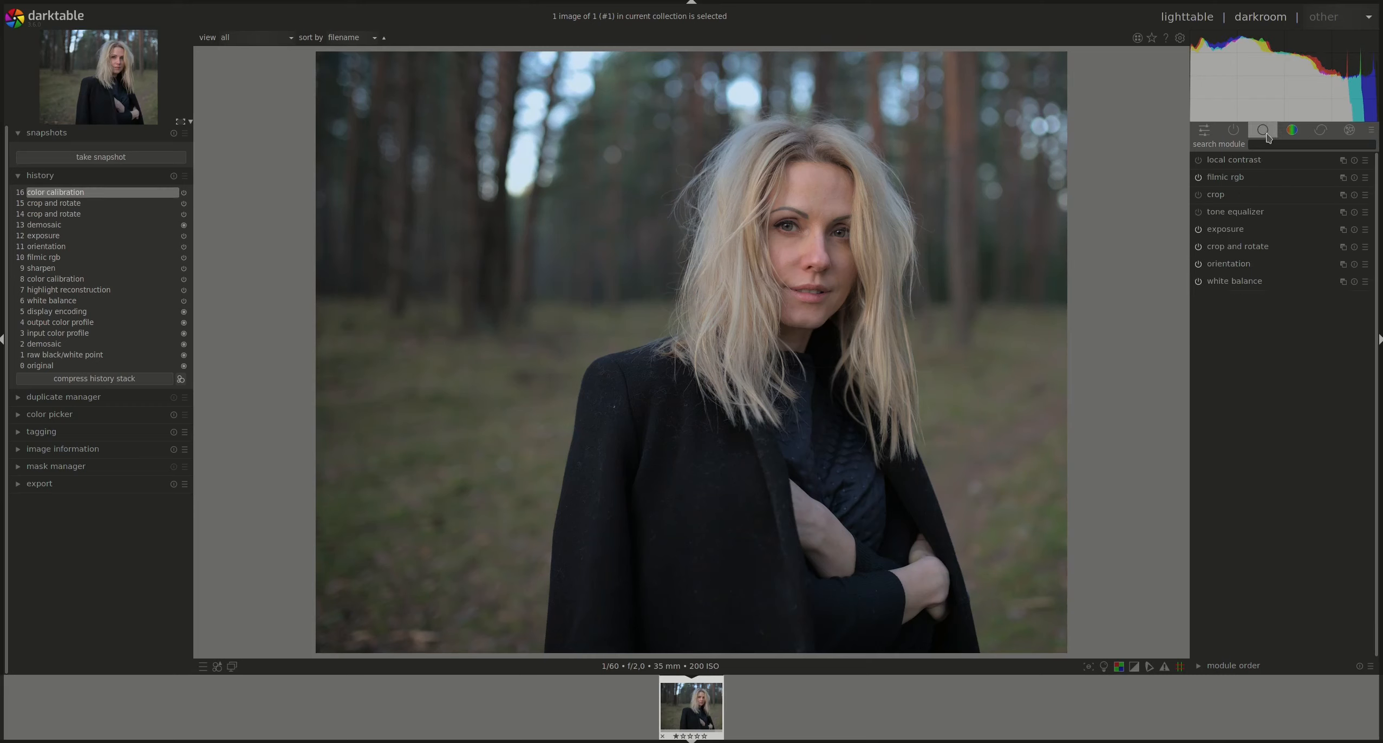
pyautogui.click(1228, 231)
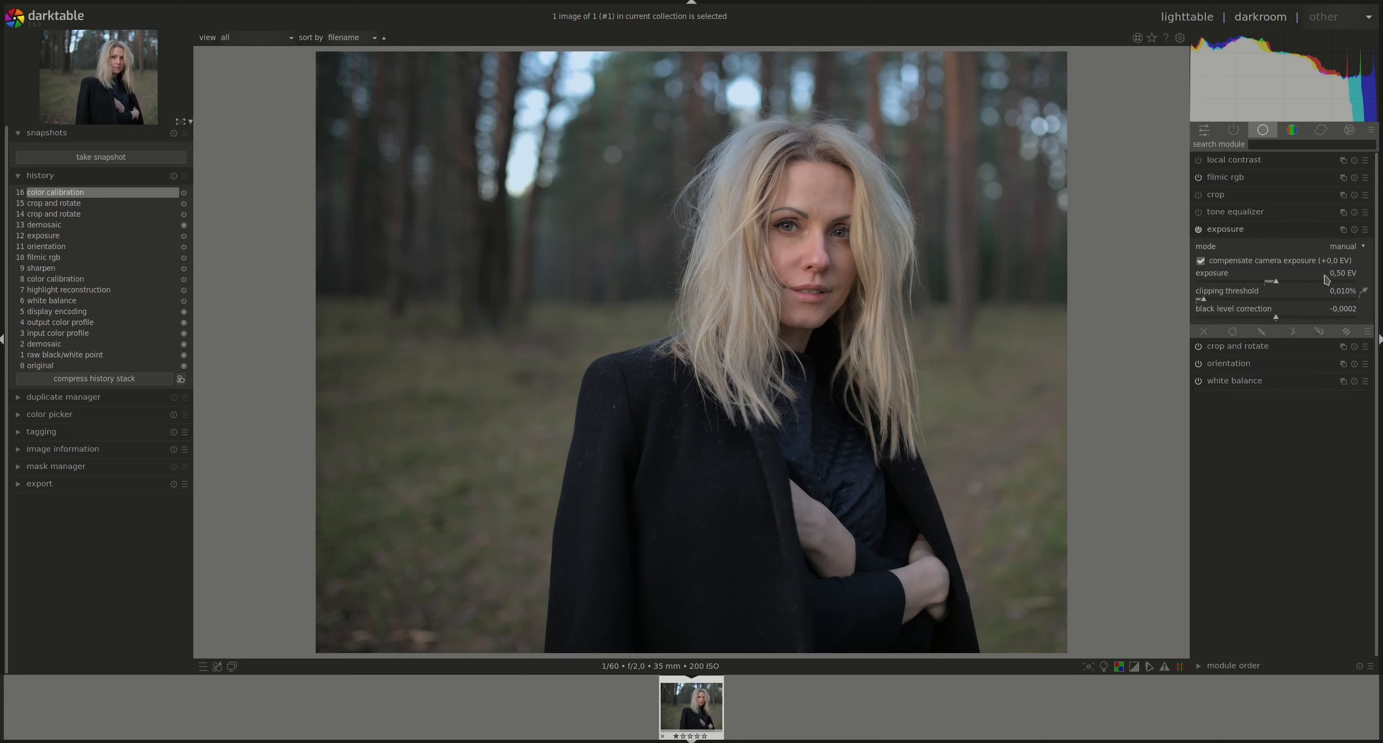
pyautogui.scroll(1, 1330, 279)
pyautogui.scroll(6, 1331, 279)
pyautogui.scroll(4, 1331, 279)
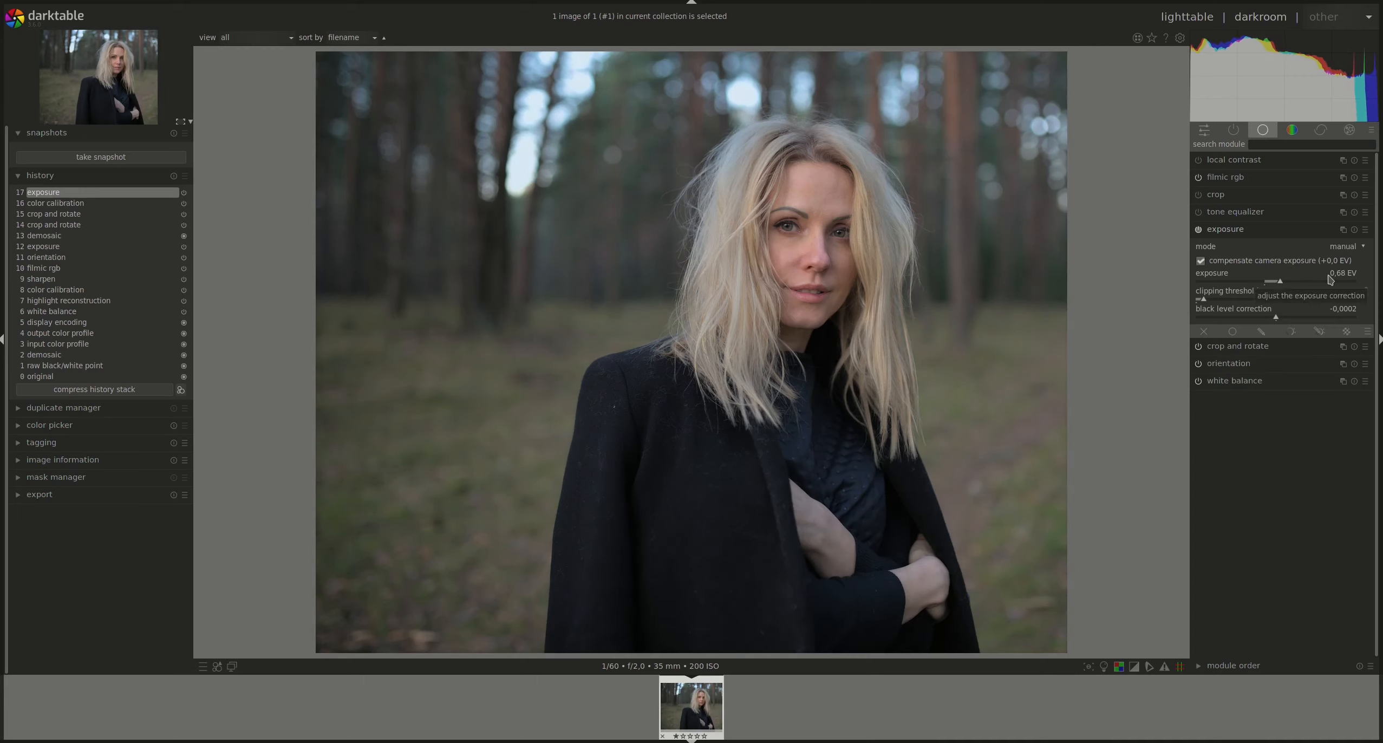
pyautogui.scroll(1, 1330, 278)
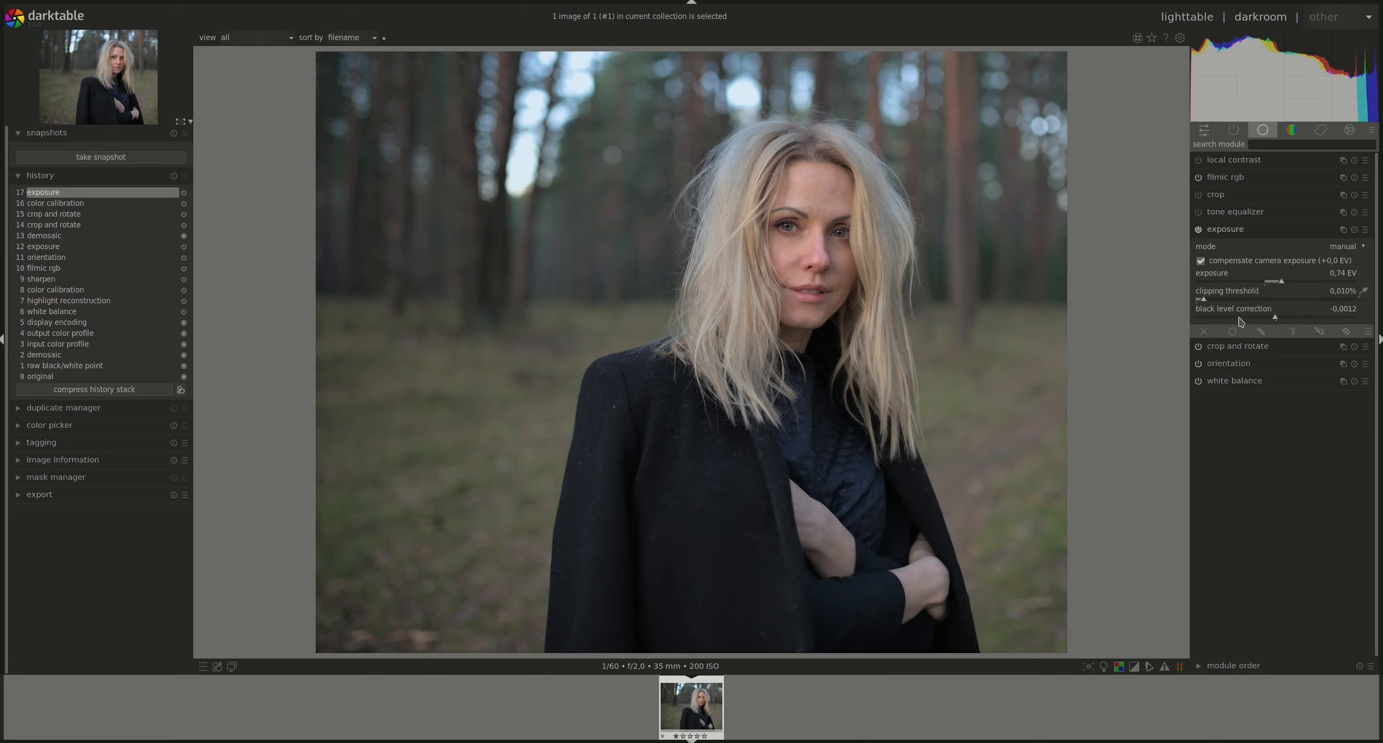
pyautogui.scroll(-1, 1241, 321)
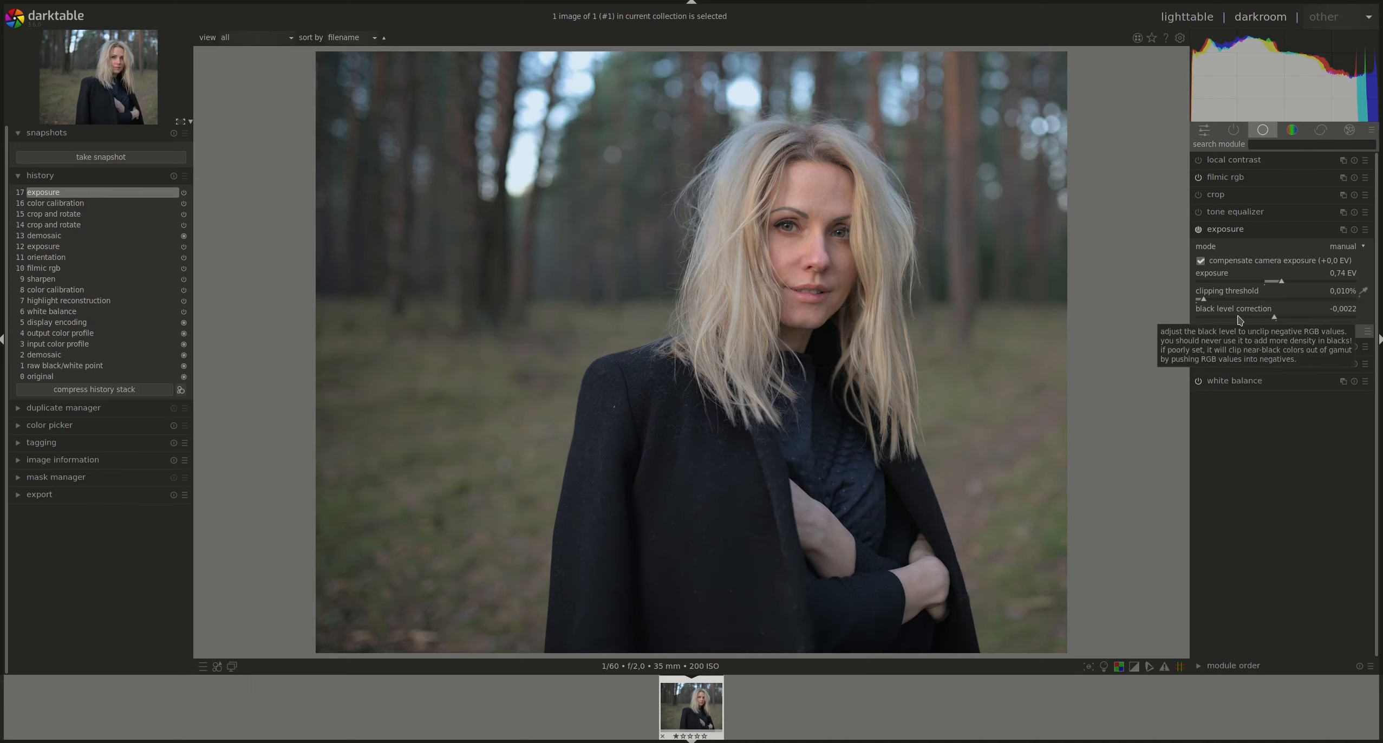
pyautogui.scroll(-1, 1240, 321)
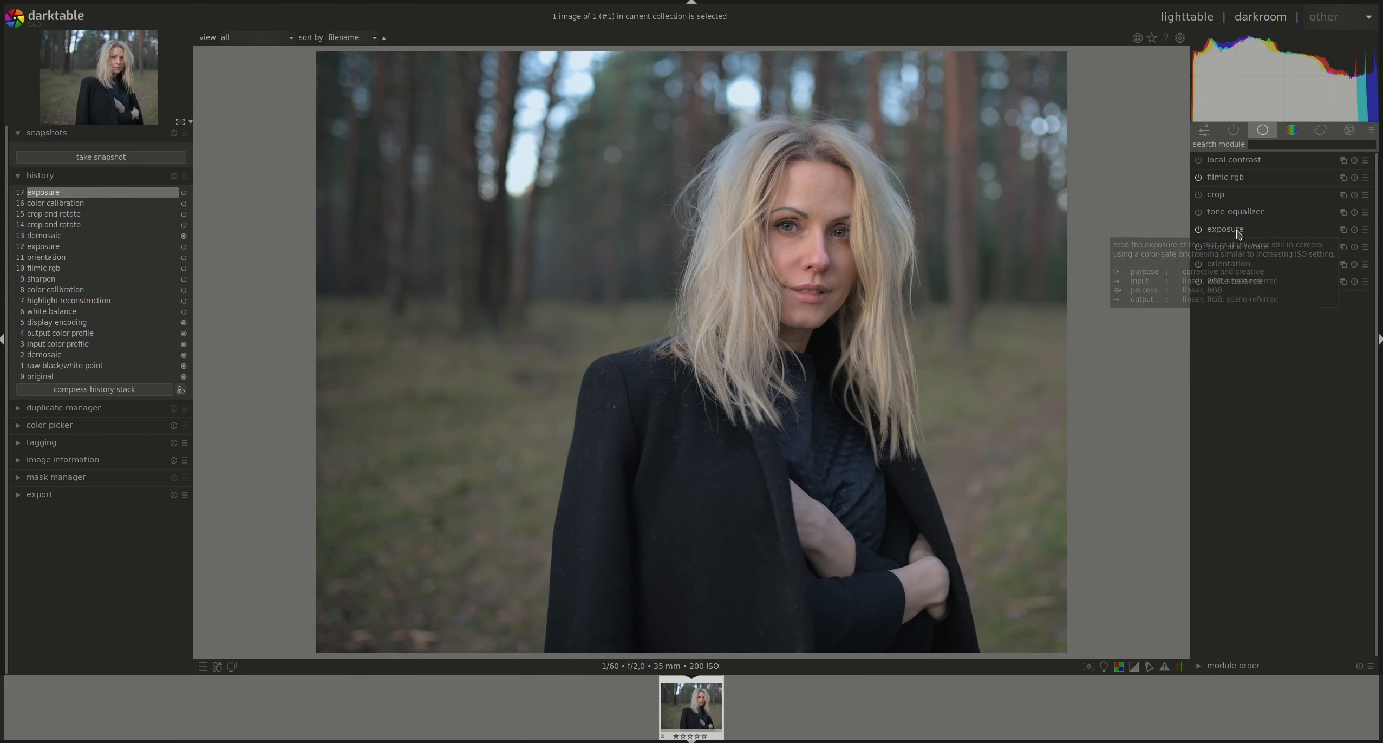
# - Raise the filmic rgb black relative exposure to about -5.8 EV
pyautogui.click(1209, 182)
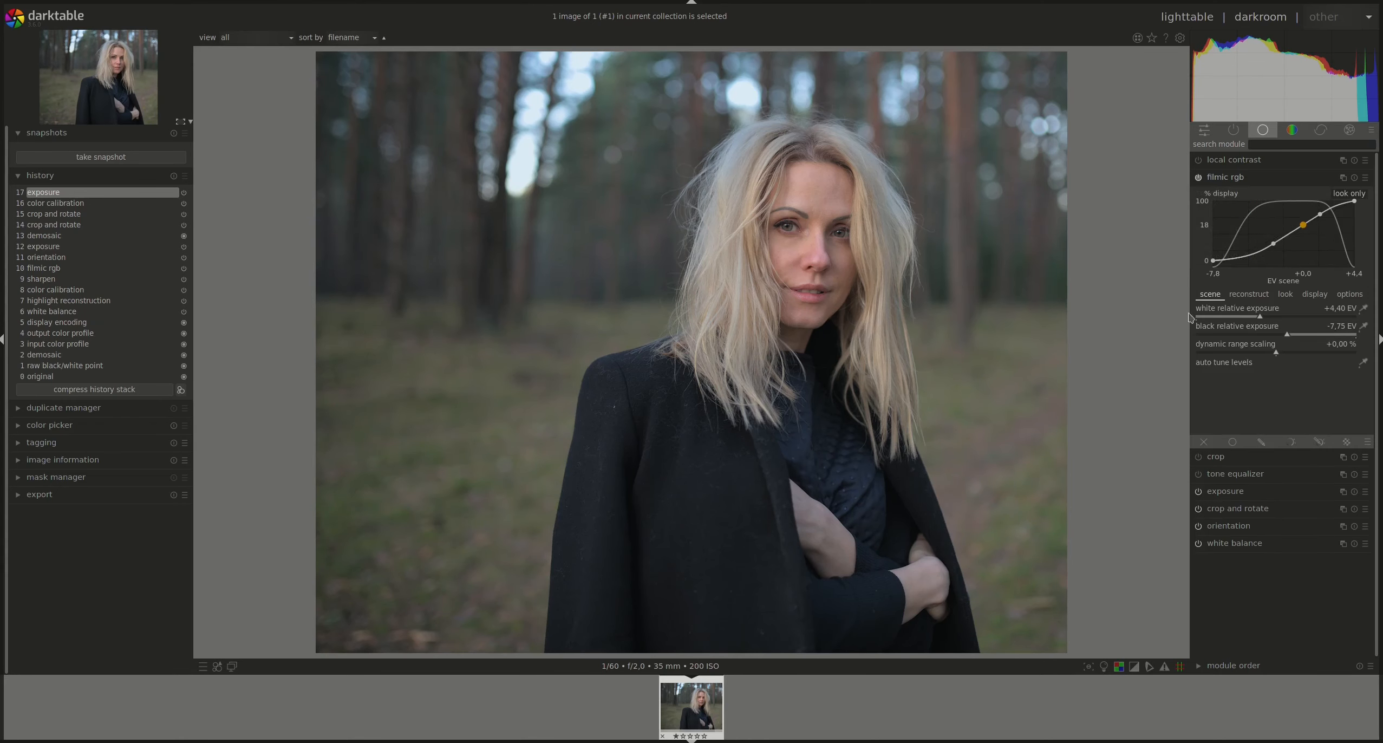
pyautogui.scroll(3, 1316, 339)
pyautogui.scroll(9, 1316, 339)
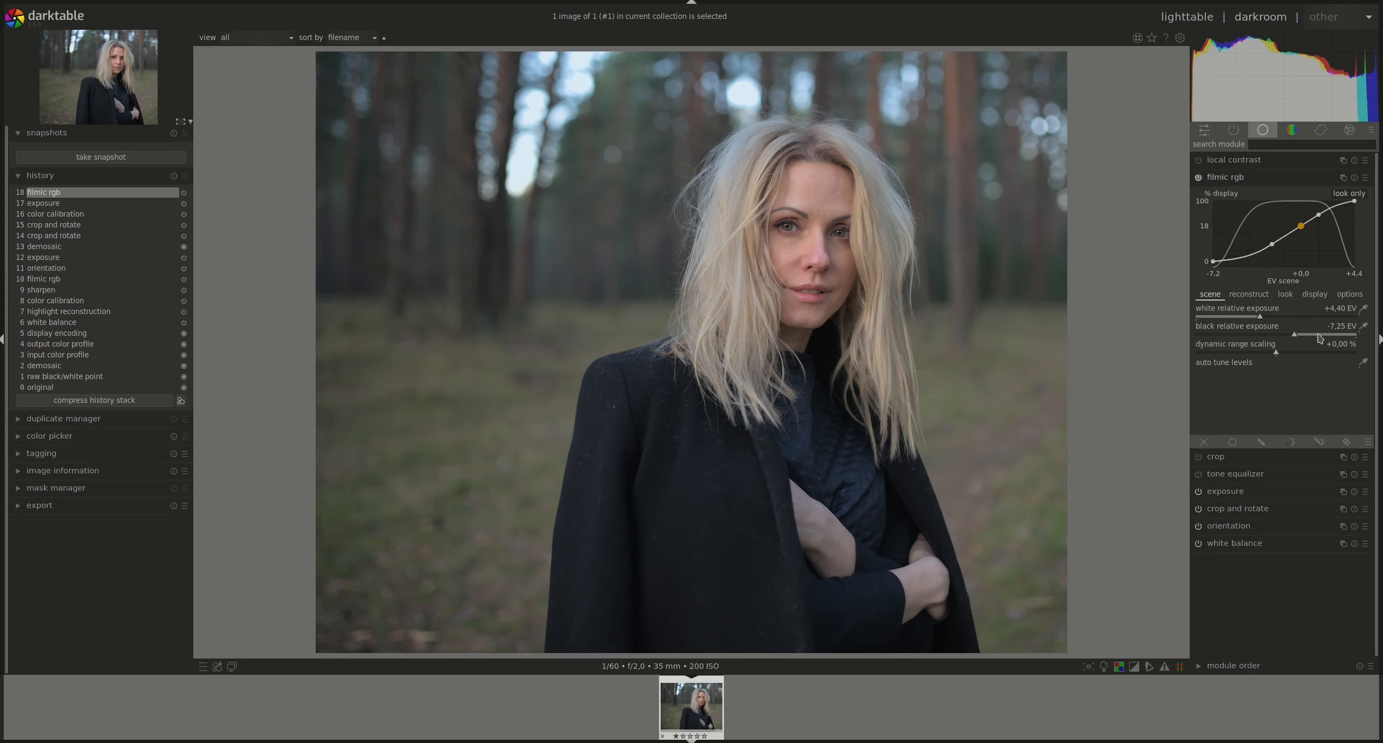
pyautogui.scroll(7, 1331, 336)
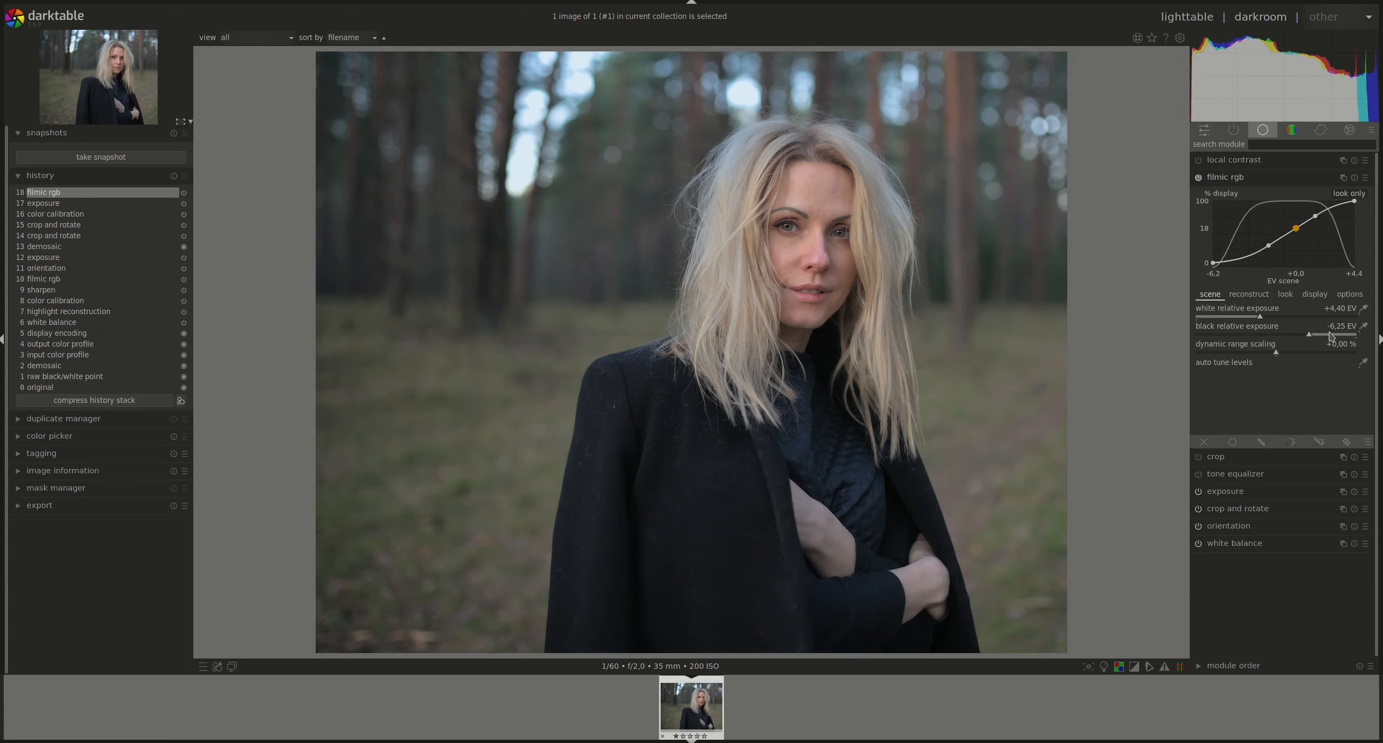
pyautogui.scroll(4, 1334, 335)
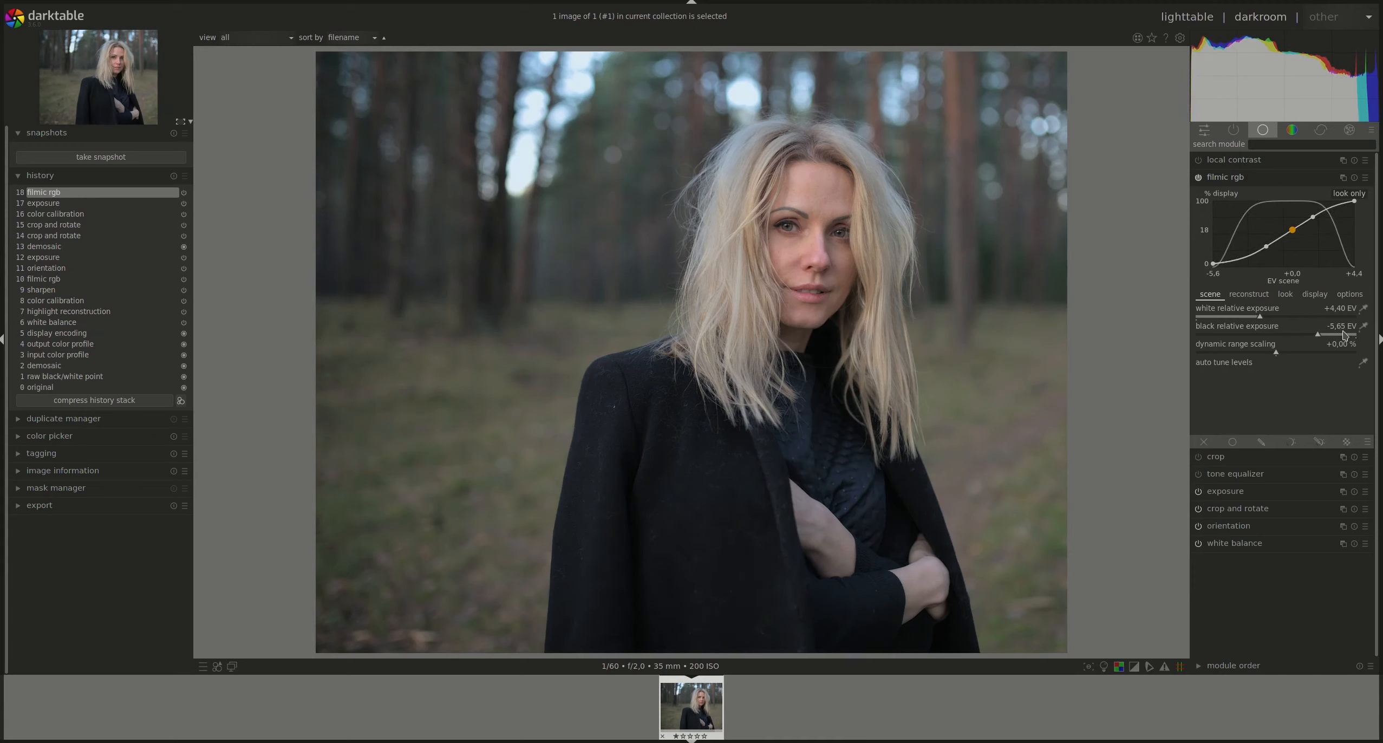
pyautogui.scroll(-2, 1345, 335)
# - Set the latitude of the filmic rgb look to 40 %
pyautogui.click(1286, 298)
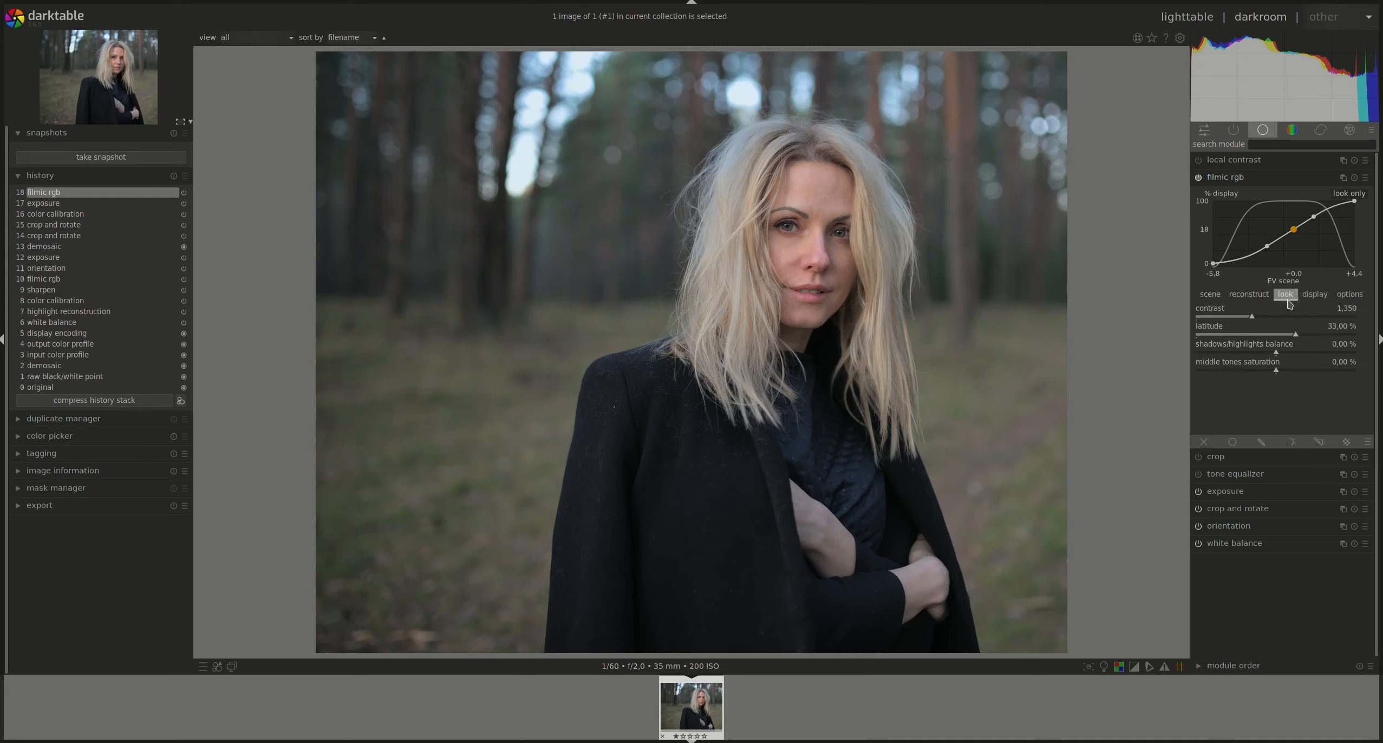
pyautogui.scroll(6, 1322, 337)
pyautogui.scroll(1, 1322, 337)
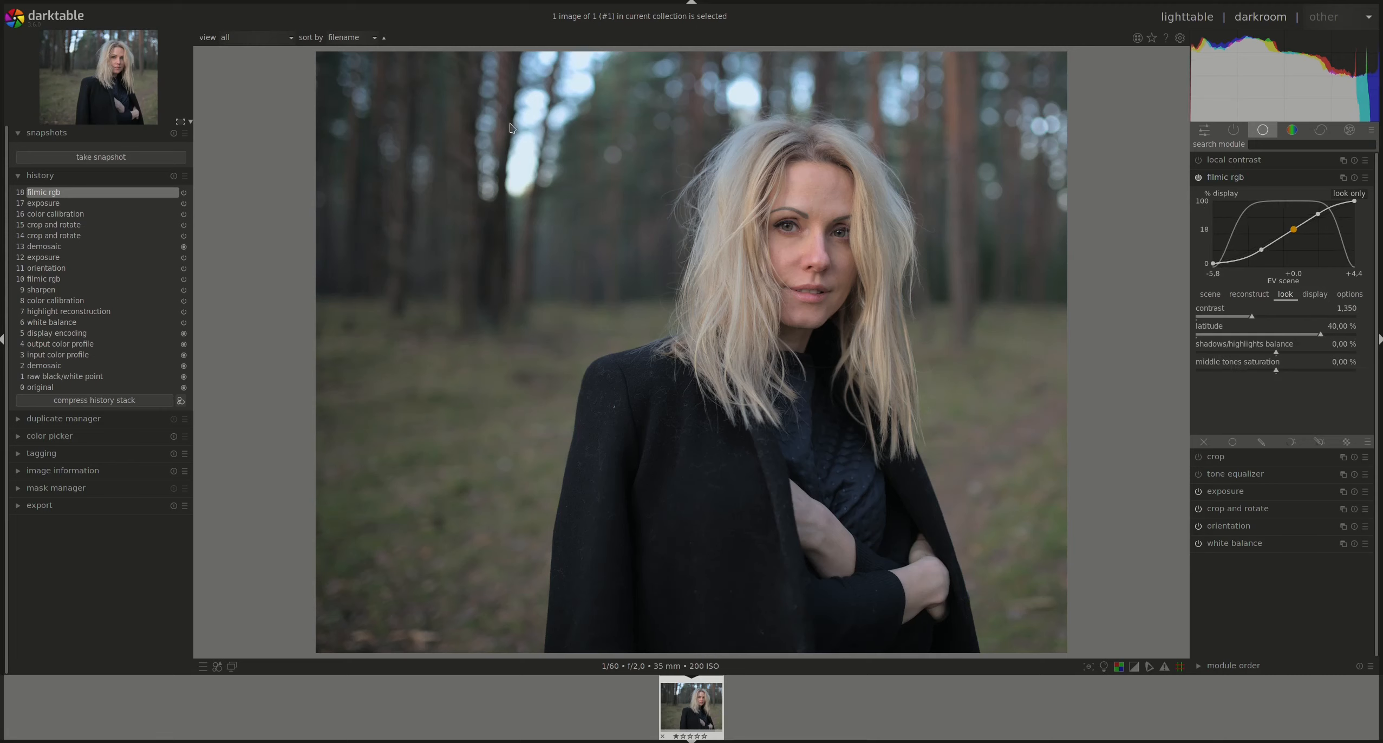
# - Using the reconstruction mask, set filmic rgb's highlights clipping threshold to -0.25 EV and transition to +2.95 EV, and the structure/texture balance to -43.18 %
pyautogui.click(1248, 294)
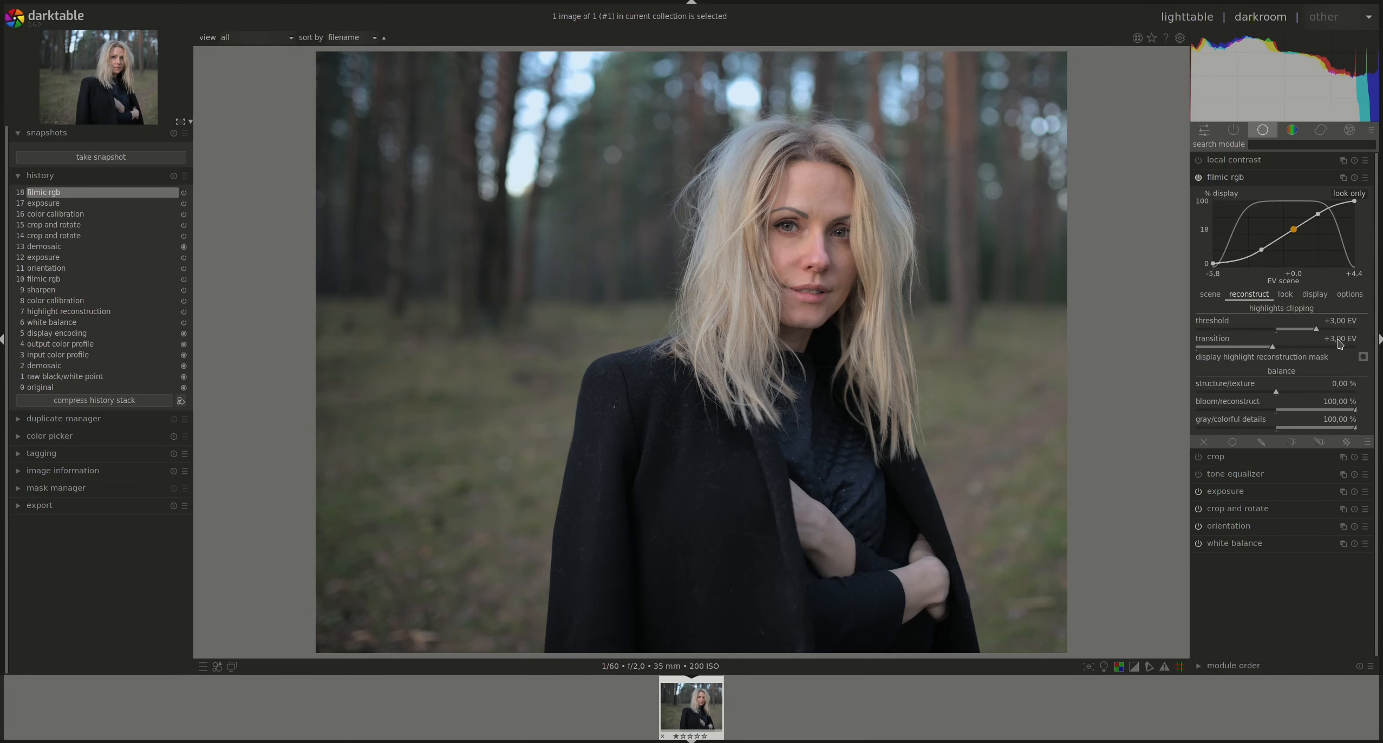
pyautogui.click(1363, 357)
pyautogui.scroll(-3, 1260, 325)
pyautogui.scroll(-5, 1261, 329)
pyautogui.scroll(-2, 1286, 331)
pyautogui.moveTo(1293, 332); pyautogui.dragTo(1274, 331)
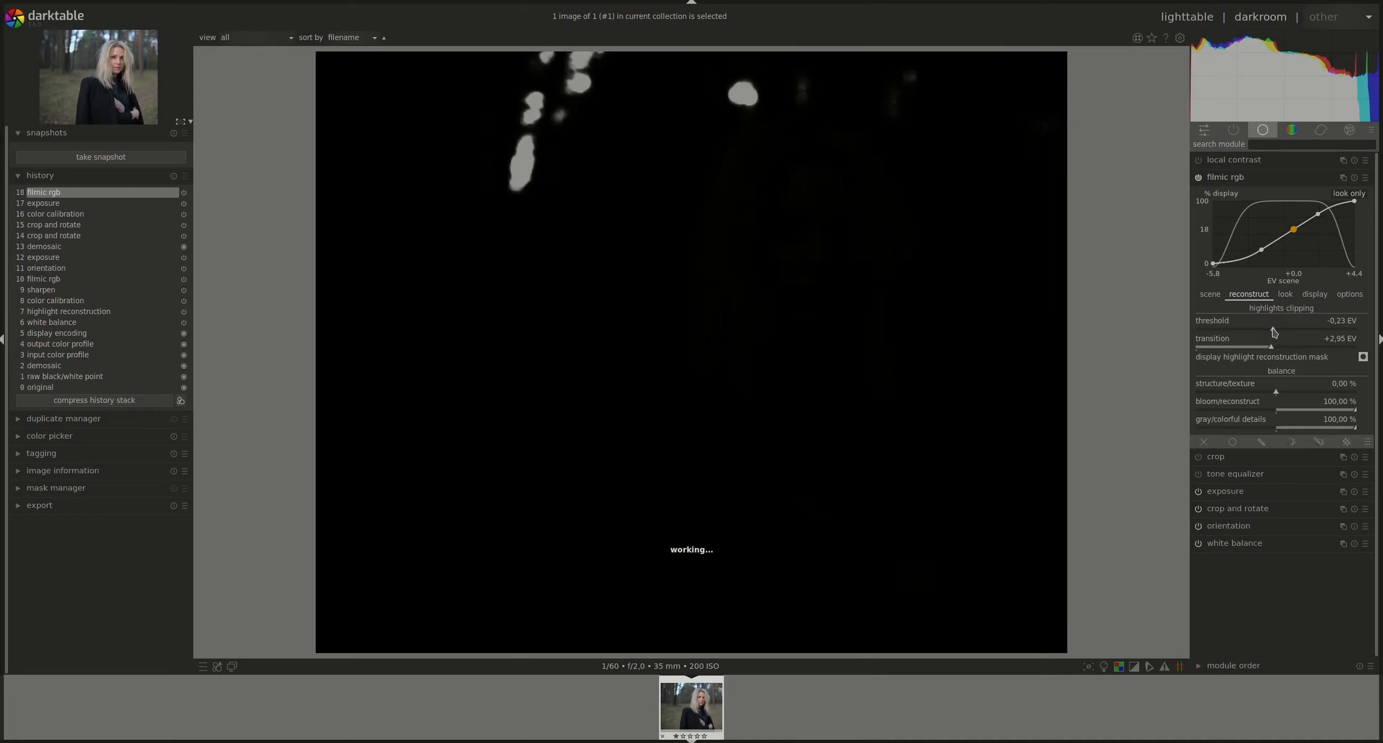
pyautogui.click(1362, 357)
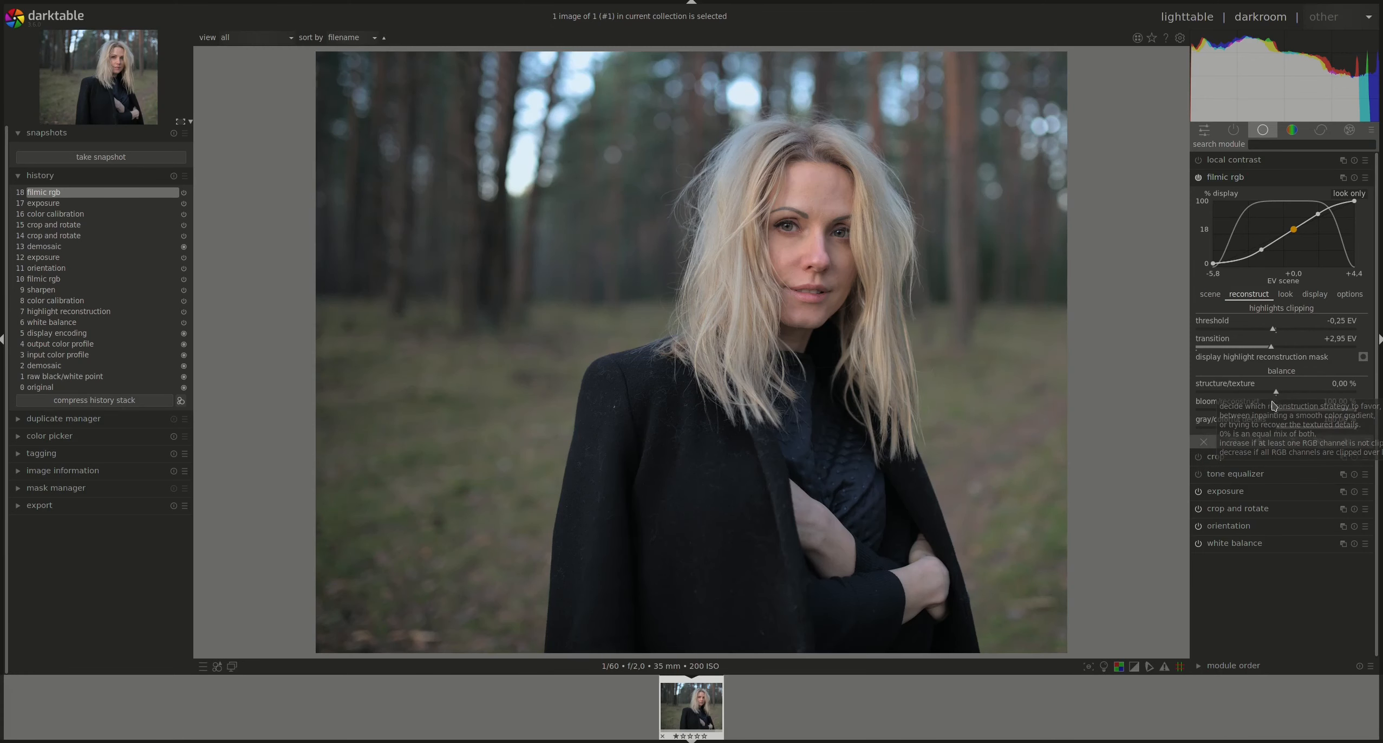
pyautogui.moveTo(1277, 395); pyautogui.dragTo(1243, 395)
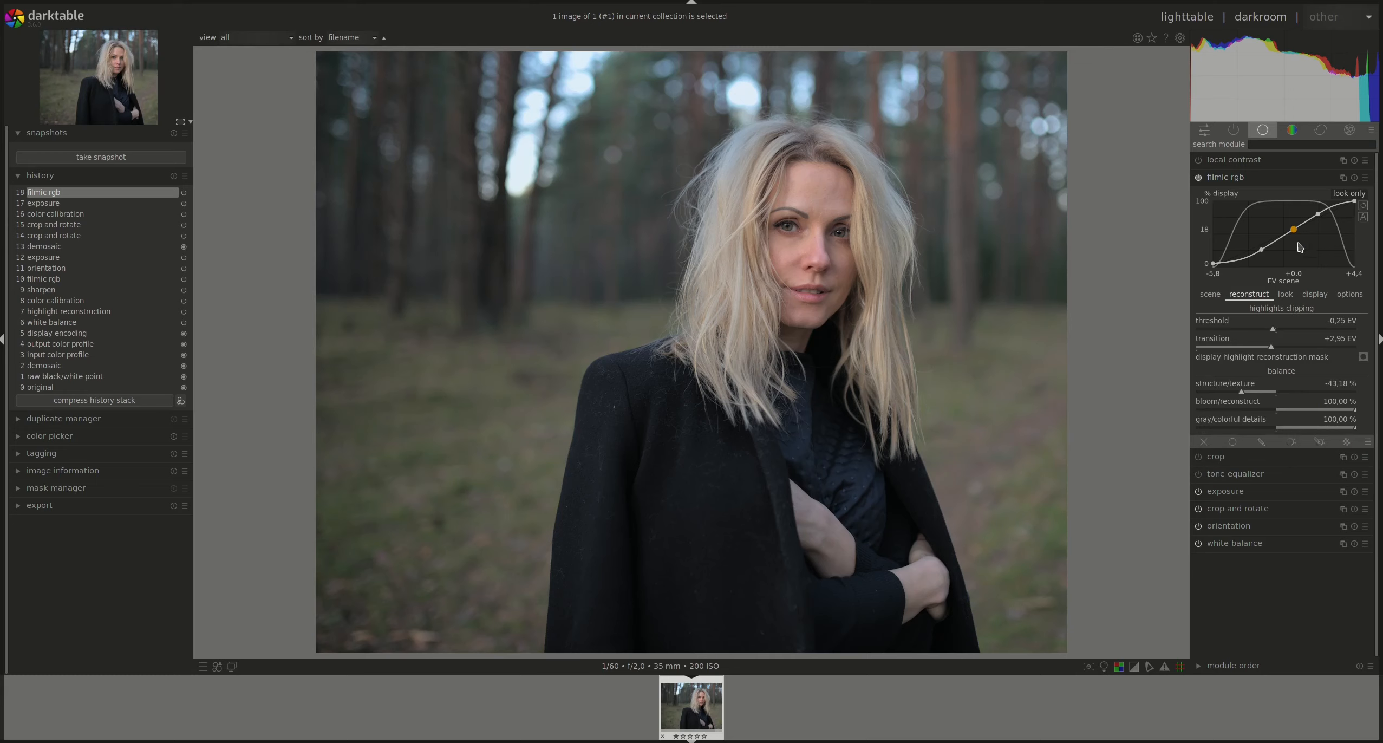
pyautogui.click(1225, 179)
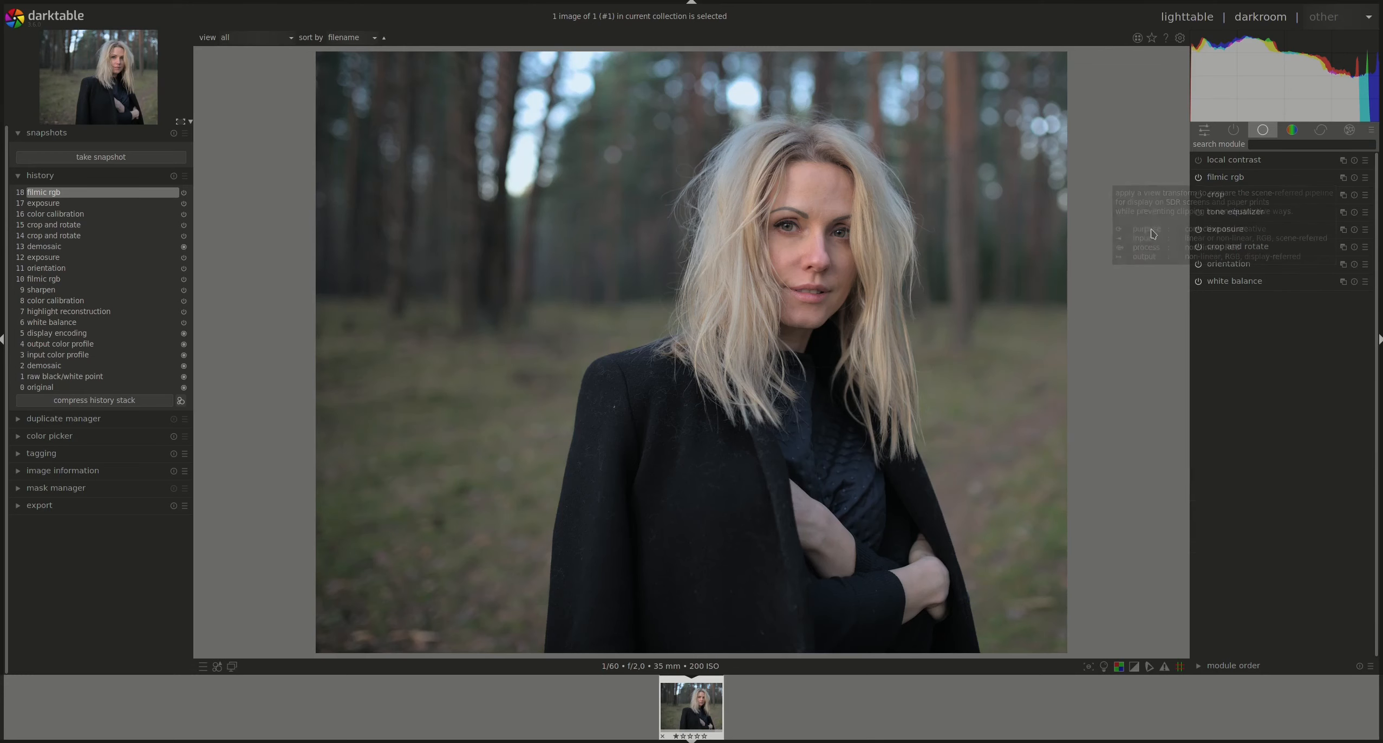
# - Switch on local contrast with the local laplacian filter and check its effect through the history
pyautogui.click(1232, 160)
pyautogui.click(1198, 161)
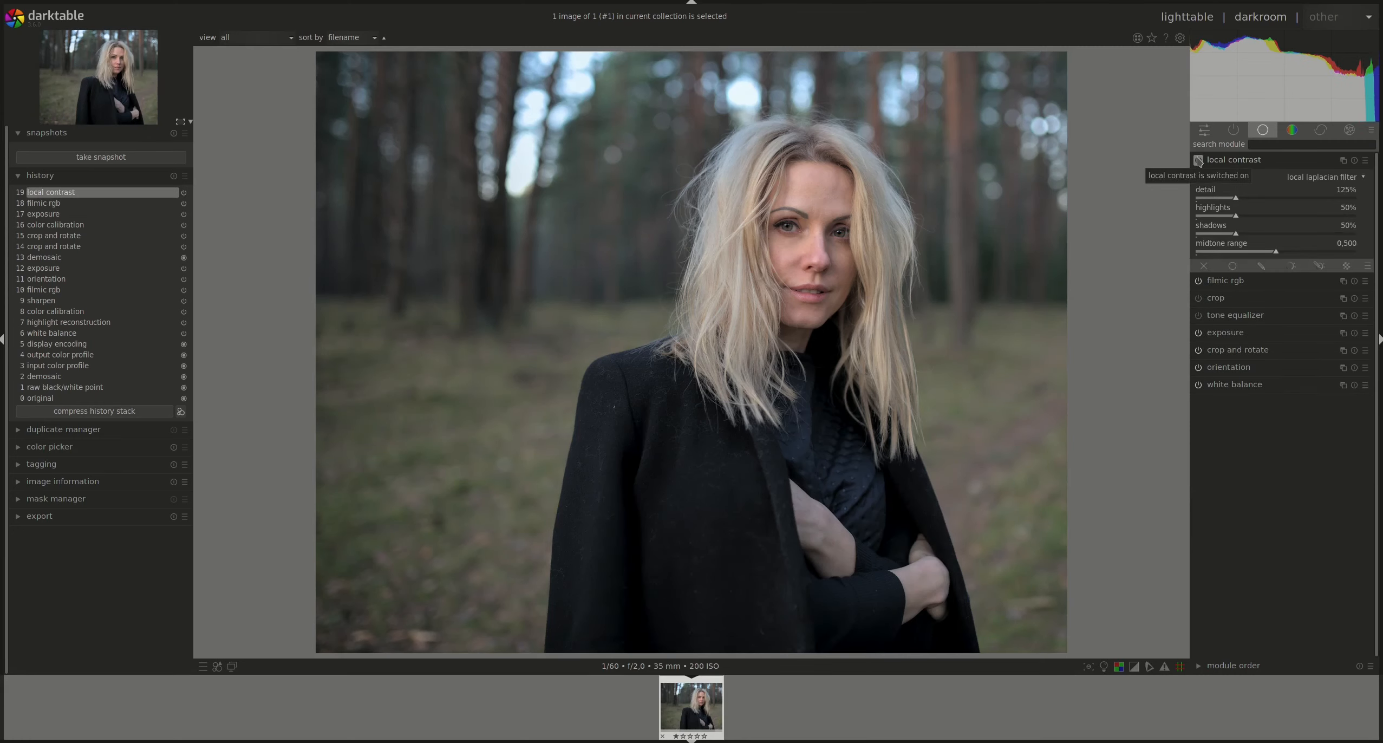
pyautogui.click(104, 192)
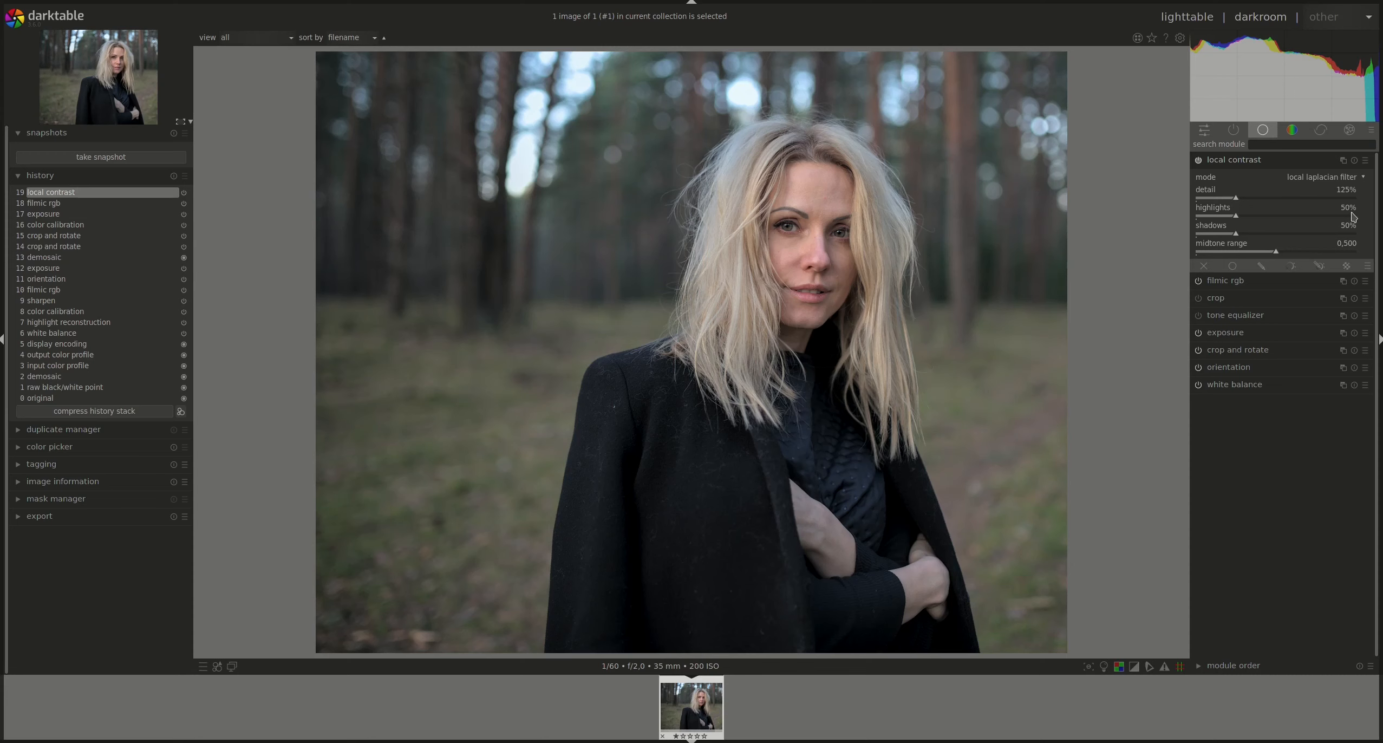
# - Add a drawn path mask to local contrast, outlining the woman's hair and coat down to the photo's lower edge
pyautogui.click(1260, 268)
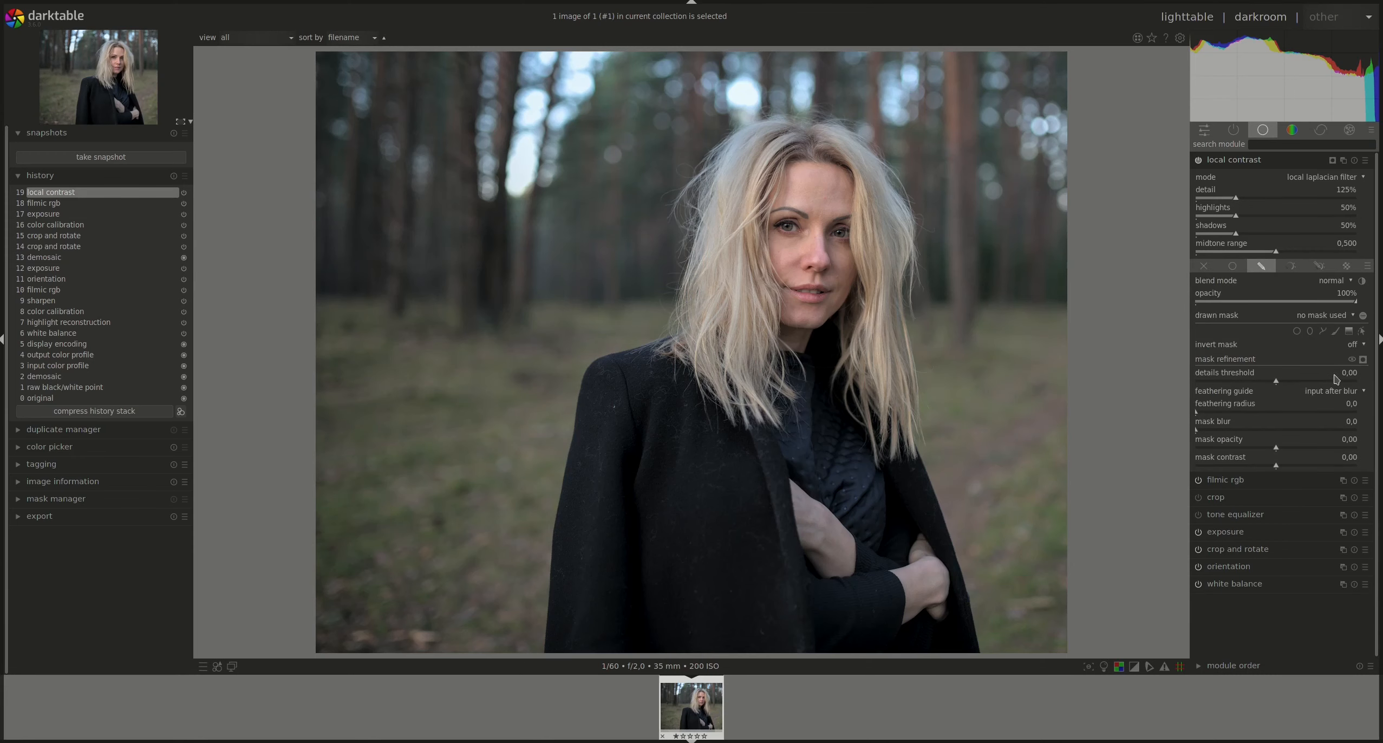
pyautogui.click(1323, 331)
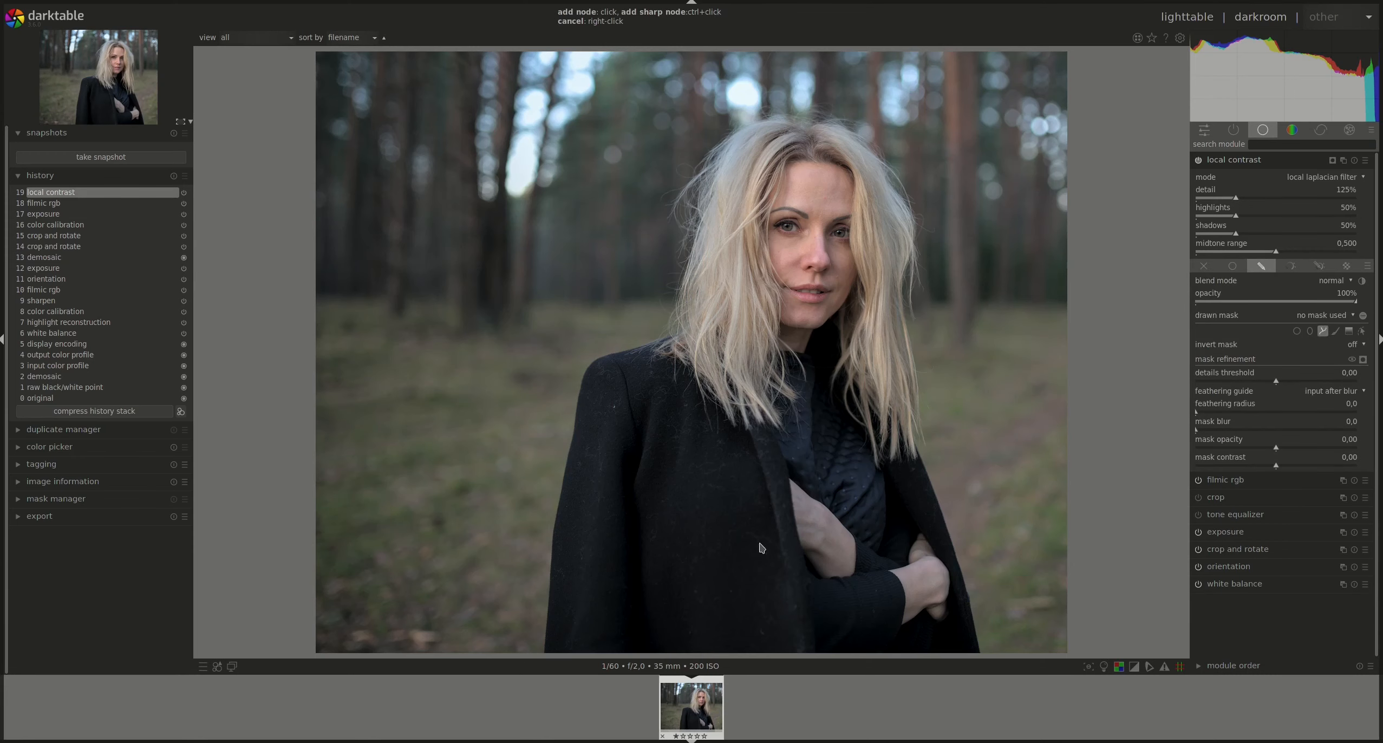
pyautogui.click(546, 653)
pyautogui.click(564, 510)
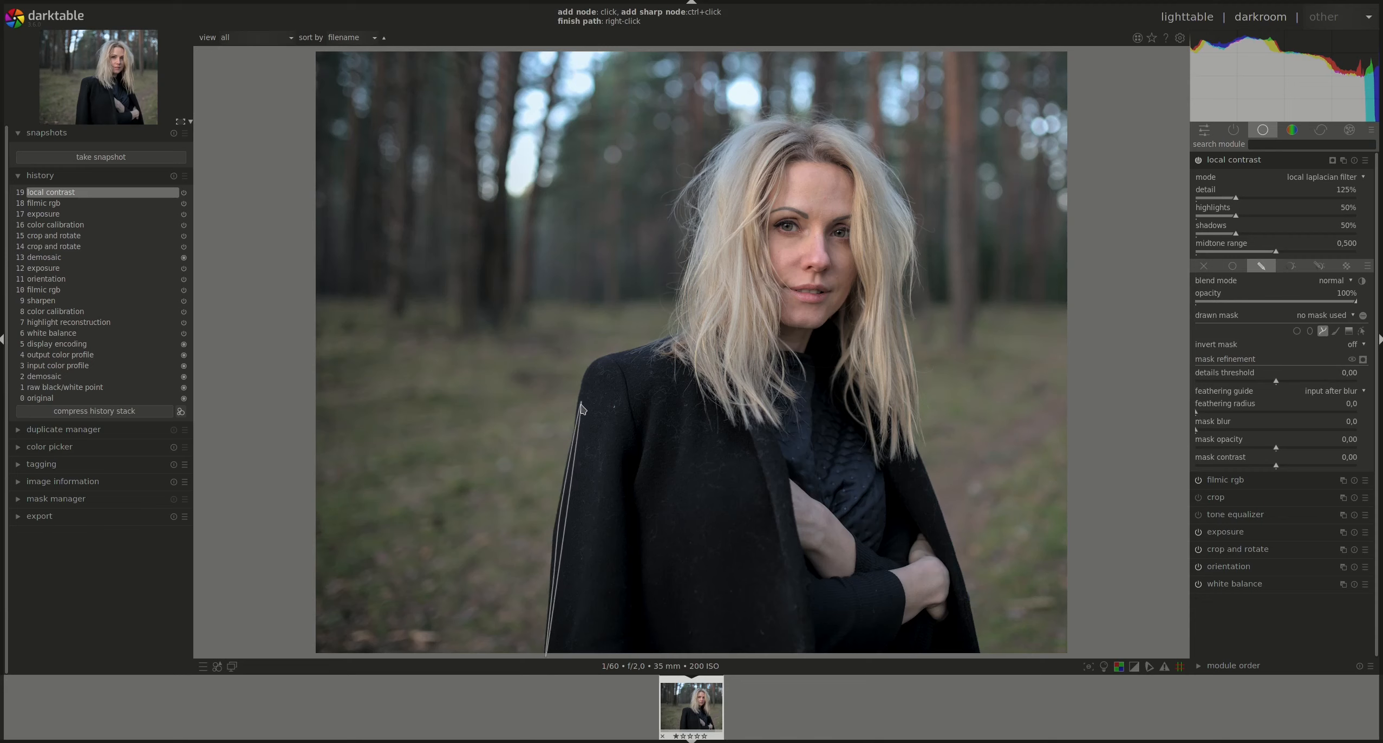
pyautogui.click(591, 373)
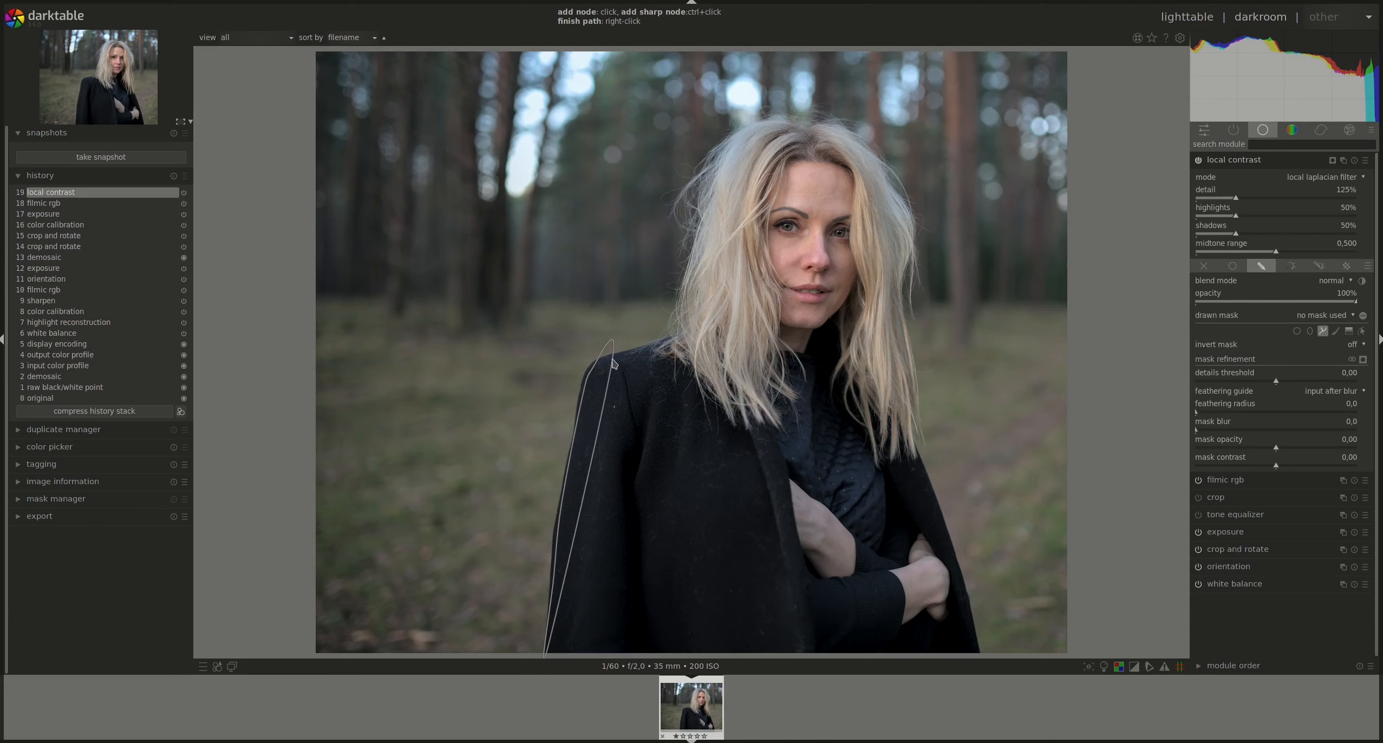
pyautogui.click(677, 338)
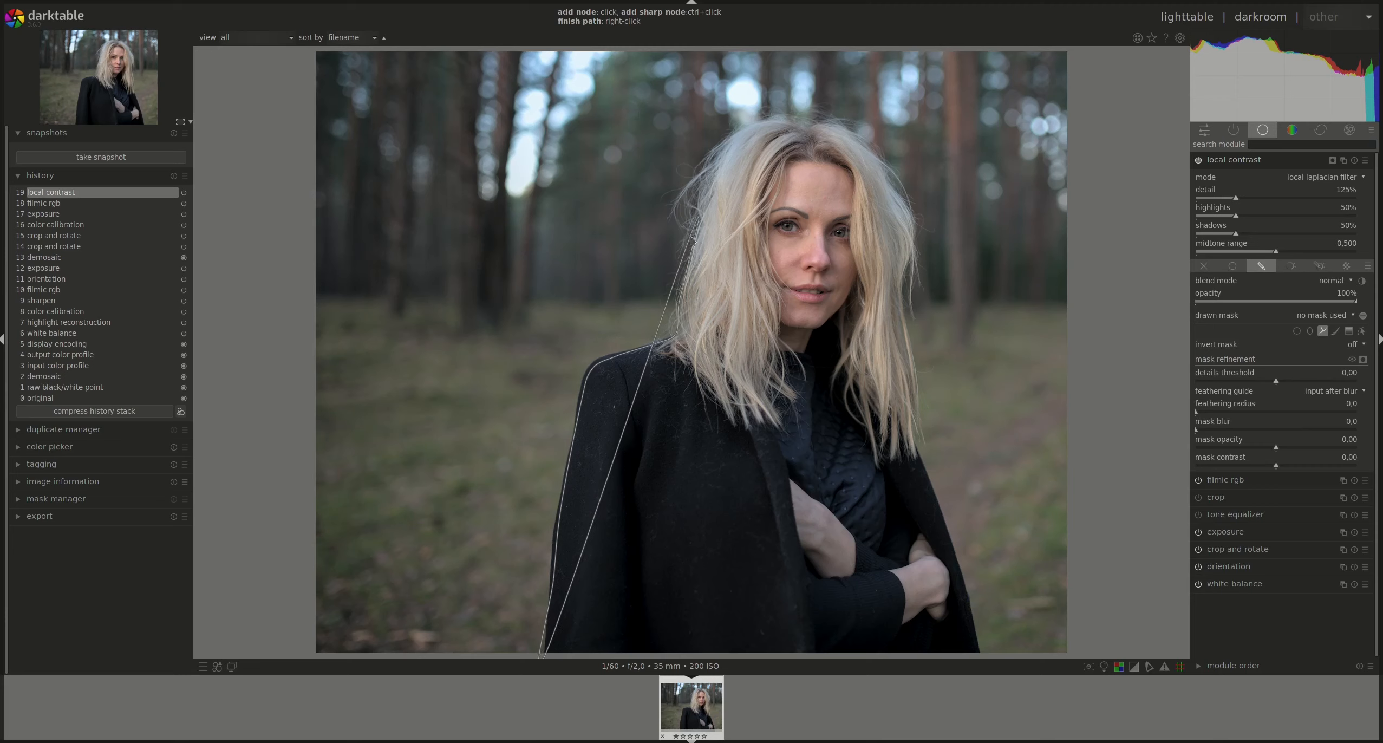
pyautogui.click(697, 195)
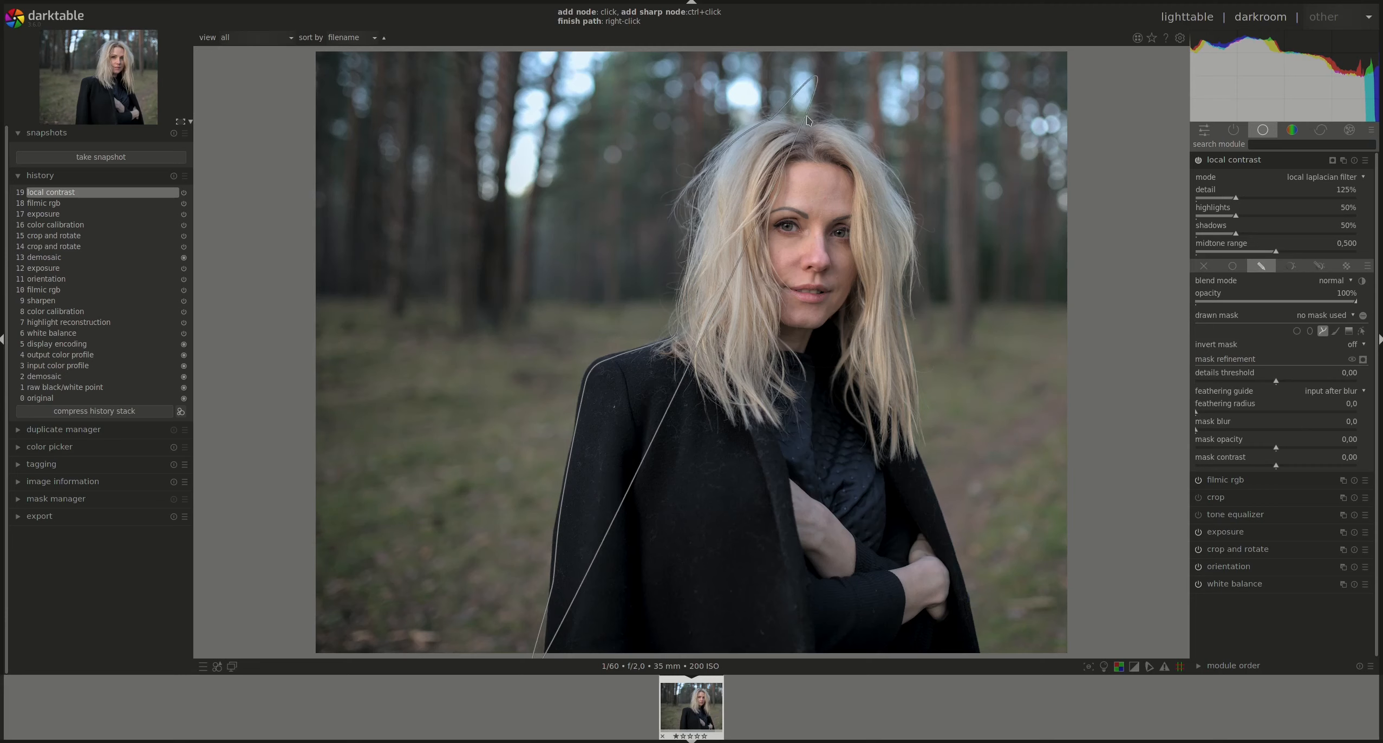
pyautogui.click(844, 126)
pyautogui.click(902, 187)
pyautogui.click(910, 233)
pyautogui.click(911, 263)
pyautogui.click(901, 278)
pyautogui.click(911, 341)
pyautogui.click(913, 437)
pyautogui.click(973, 609)
pyautogui.click(977, 655)
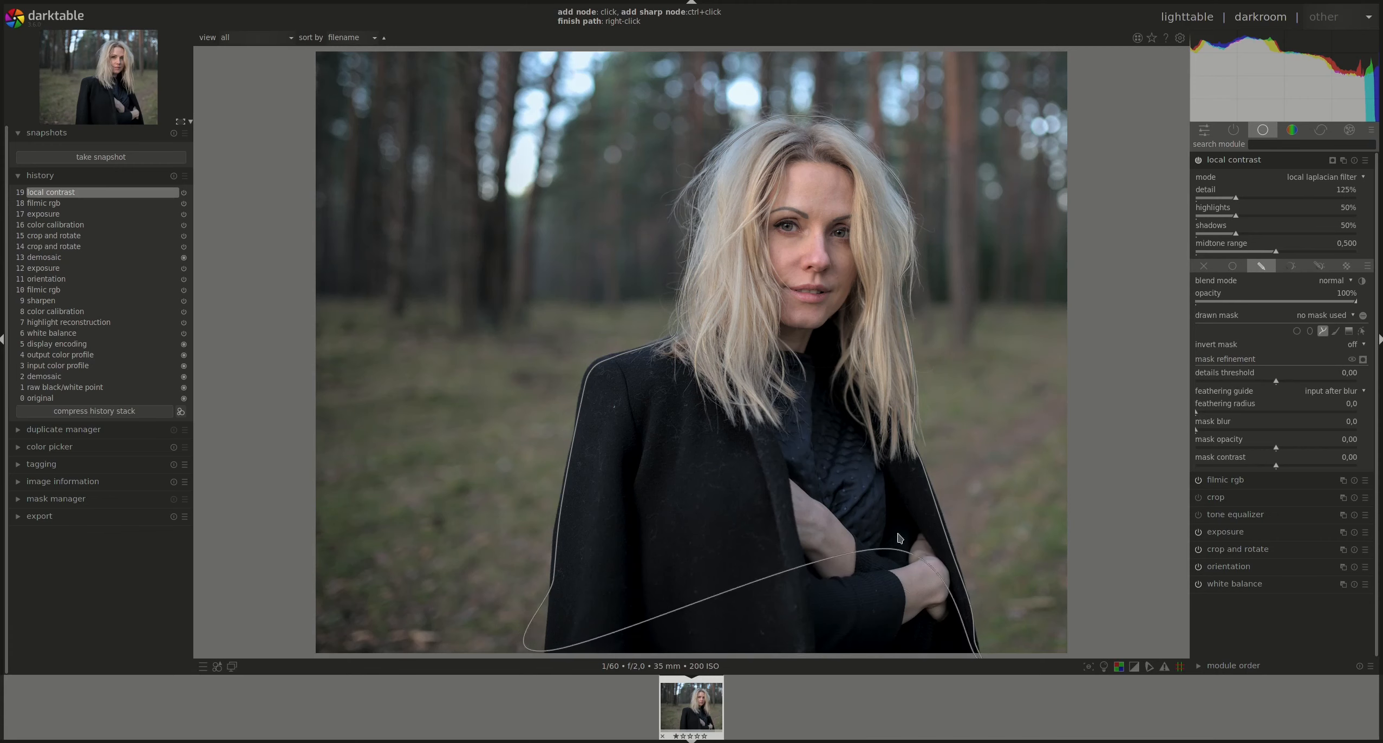
pyautogui.rightClick(563, 657)
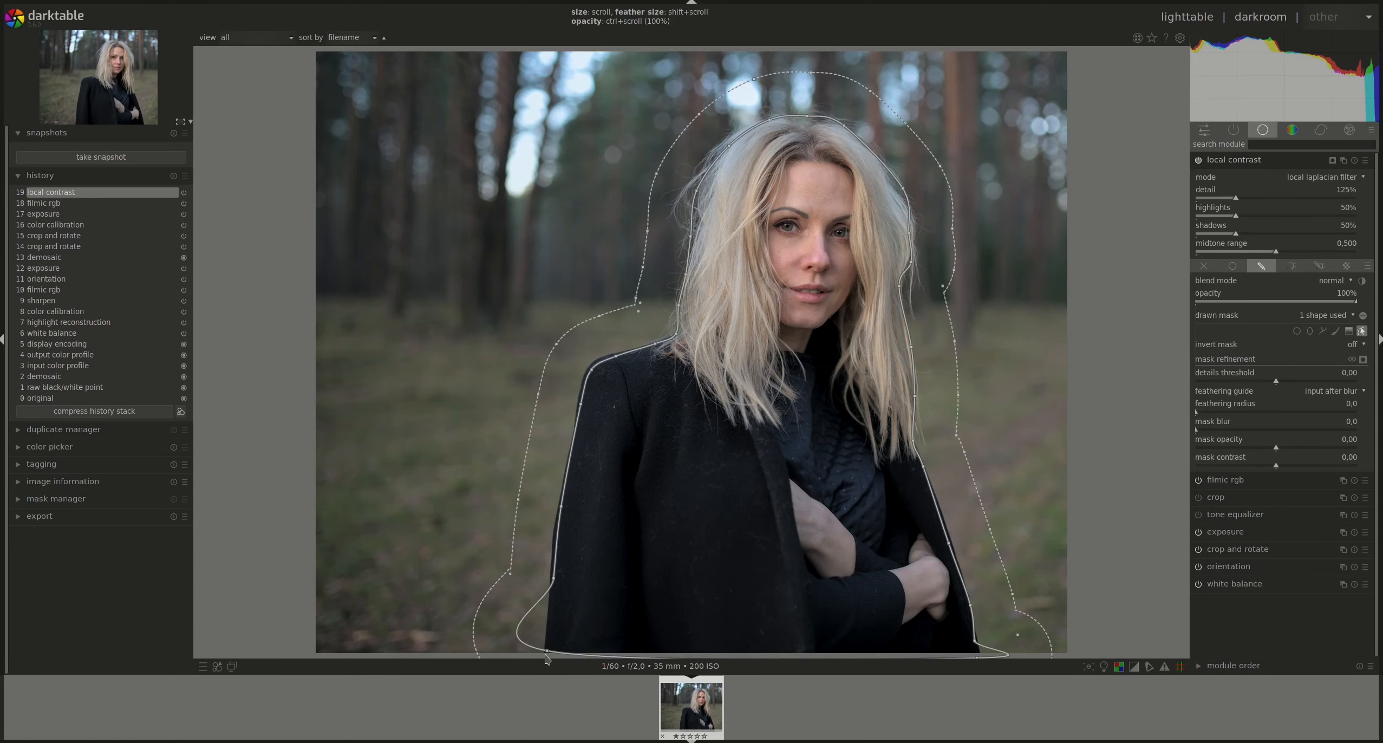
pyautogui.moveTo(547, 652); pyautogui.dragTo(587, 673)
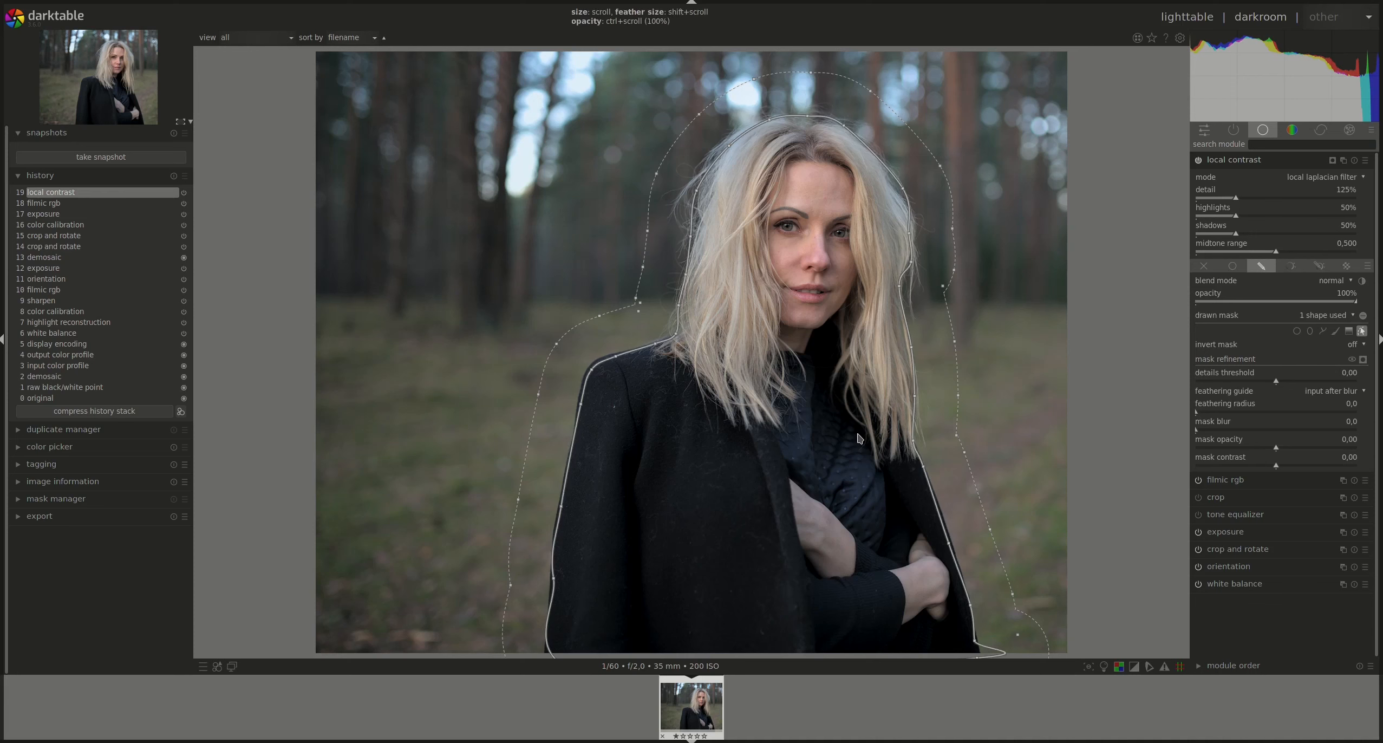
# - Reduce the feather size of the path around the woman to about 3.18%
pyautogui.keyDown('shift'); pyautogui.scroll(-10, 852, 453); pyautogui.keyUp('shift')
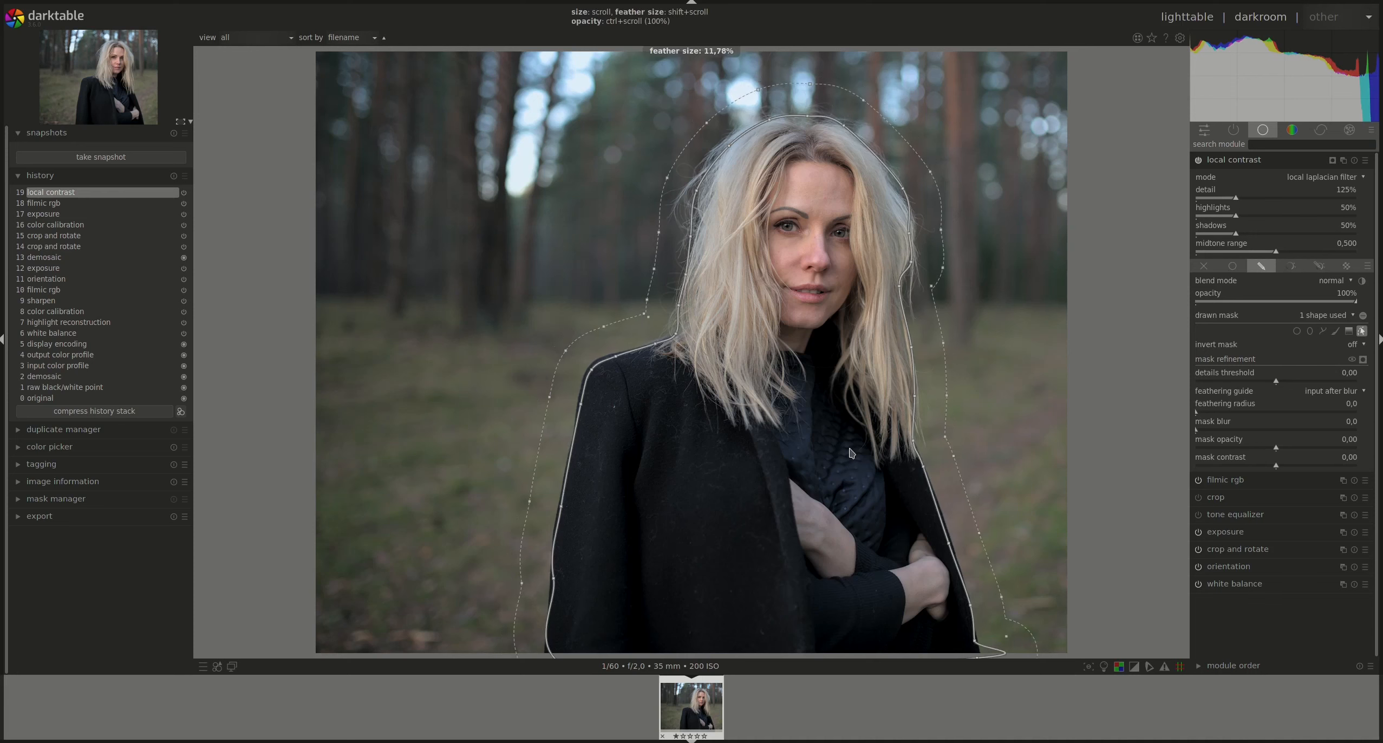
pyautogui.keyDown('shift'); pyautogui.scroll(-6, 851, 453); pyautogui.keyUp('shift')
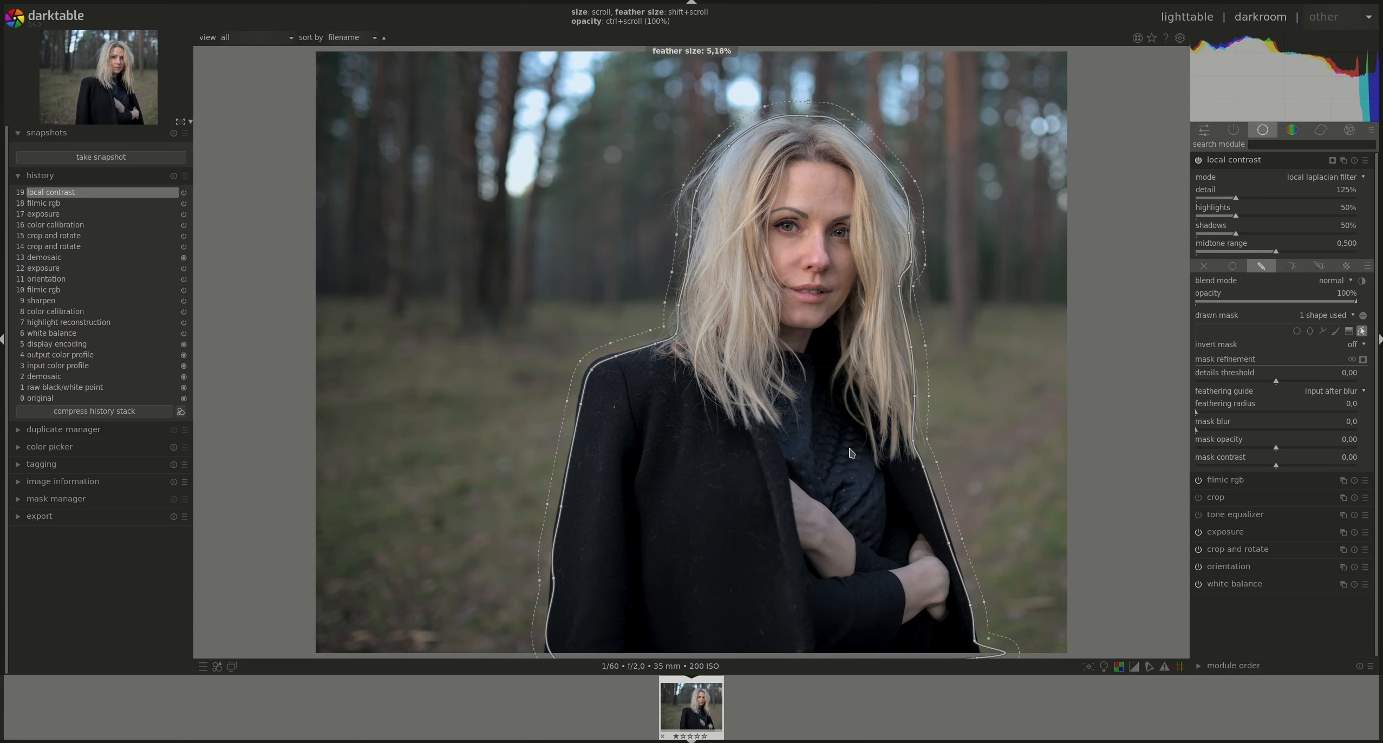
pyautogui.keyDown('shift'); pyautogui.scroll(-3, 851, 453); pyautogui.keyUp('shift')
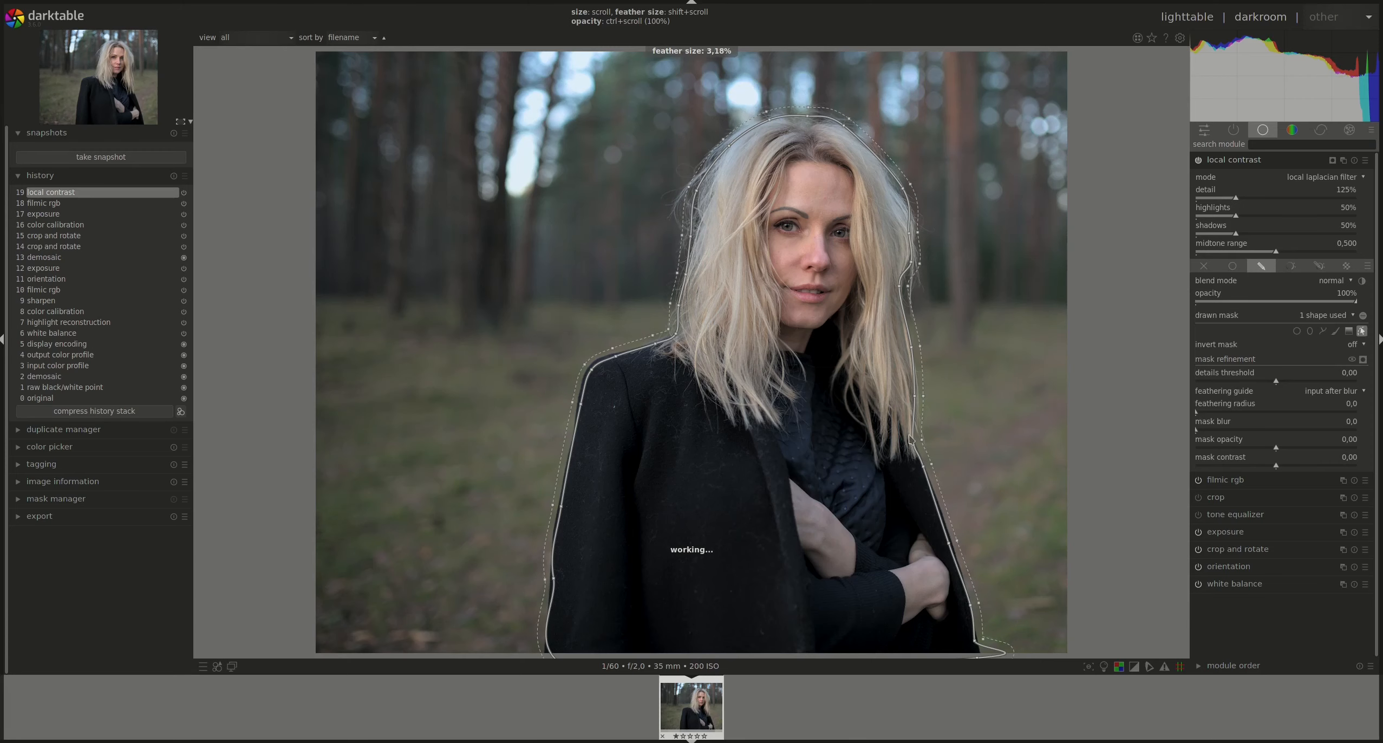
# - With the mask overlay shown, refine the local contrast mask to feathering radius 30.1 and mask contrast 0.34
pyautogui.click(1363, 360)
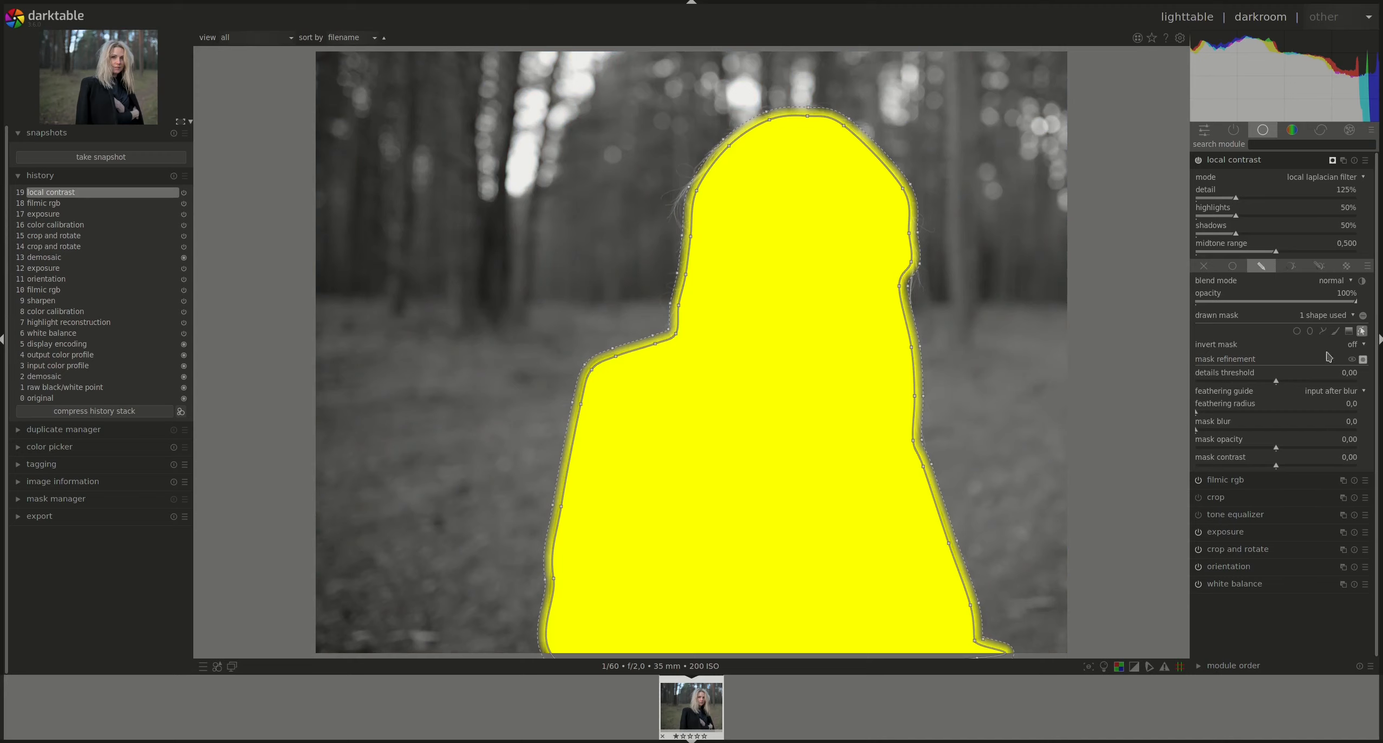
pyautogui.click(1363, 331)
pyautogui.click(1215, 412)
pyautogui.click(1303, 467)
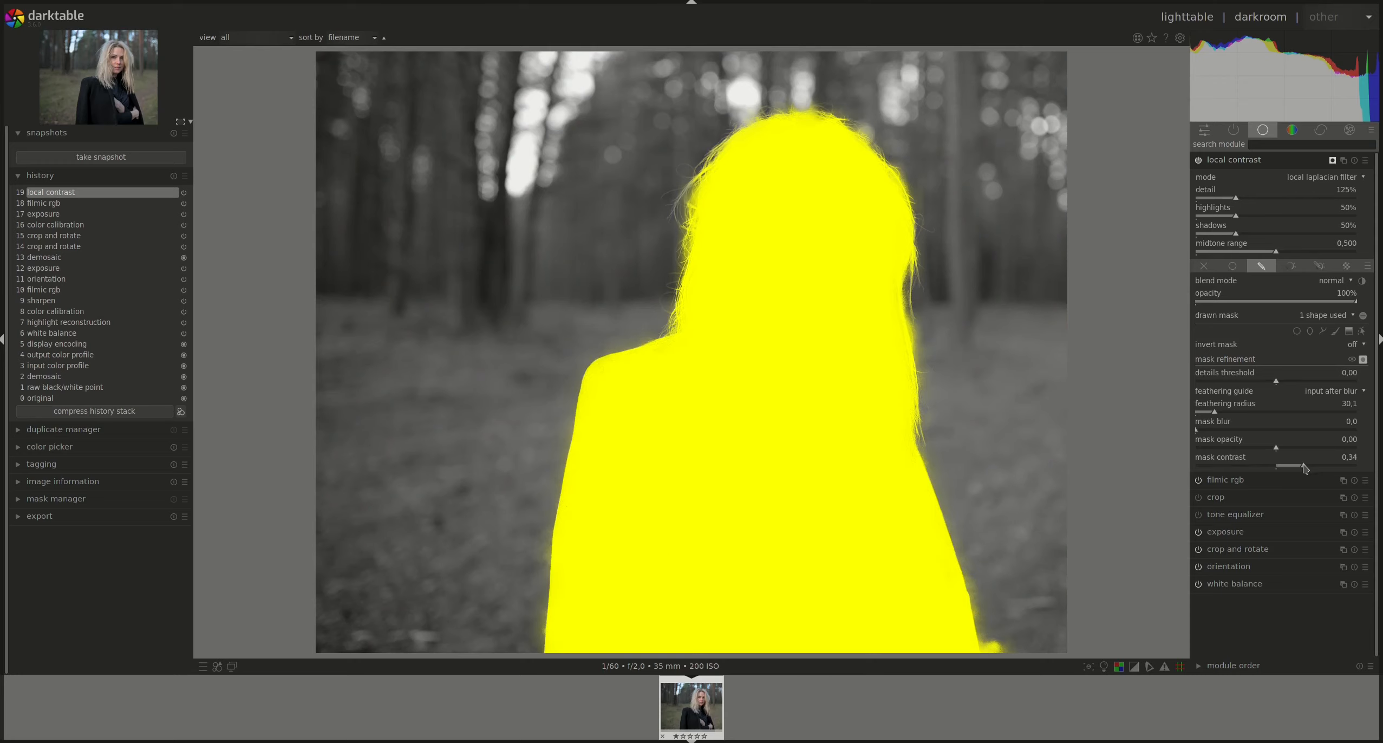
pyautogui.click(1363, 359)
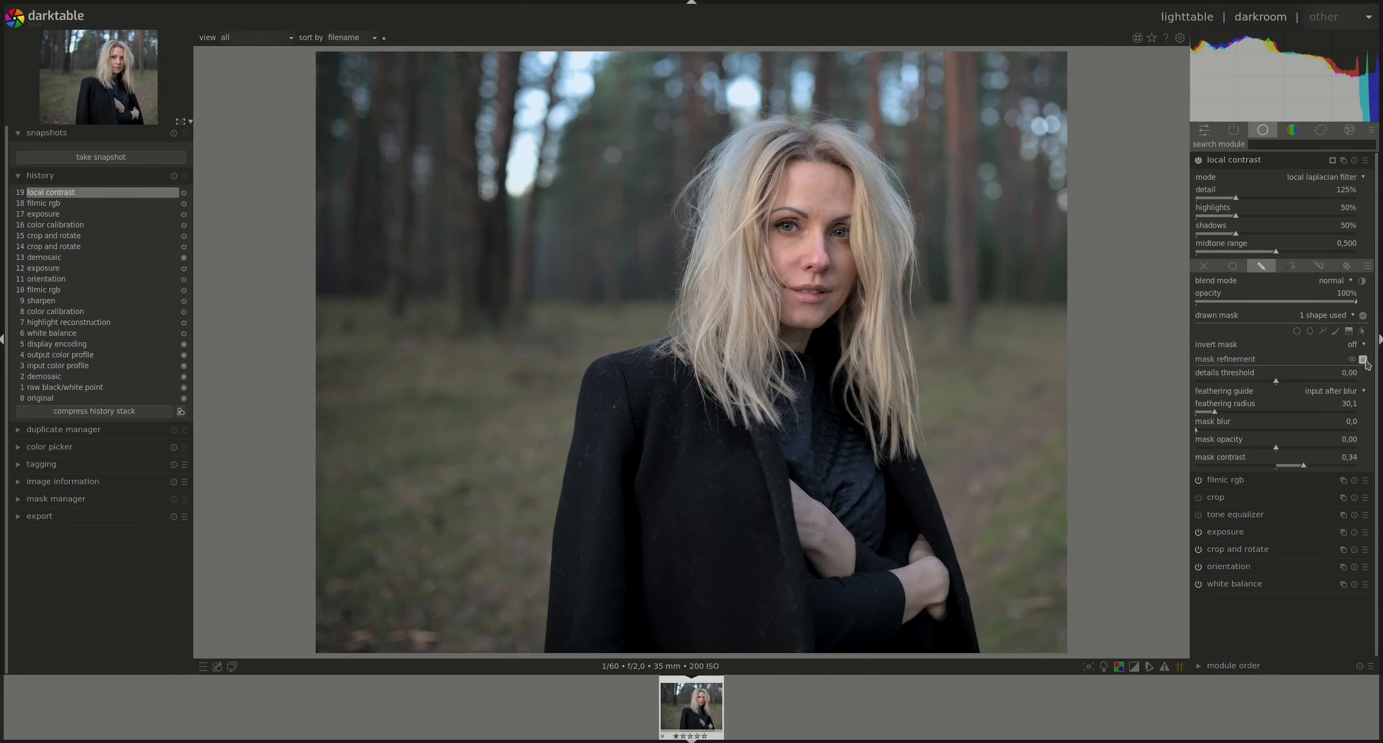
# - Draw a second path in the local contrast mask around the woman's face, from forehead to just below the chin
pyautogui.click(1323, 332)
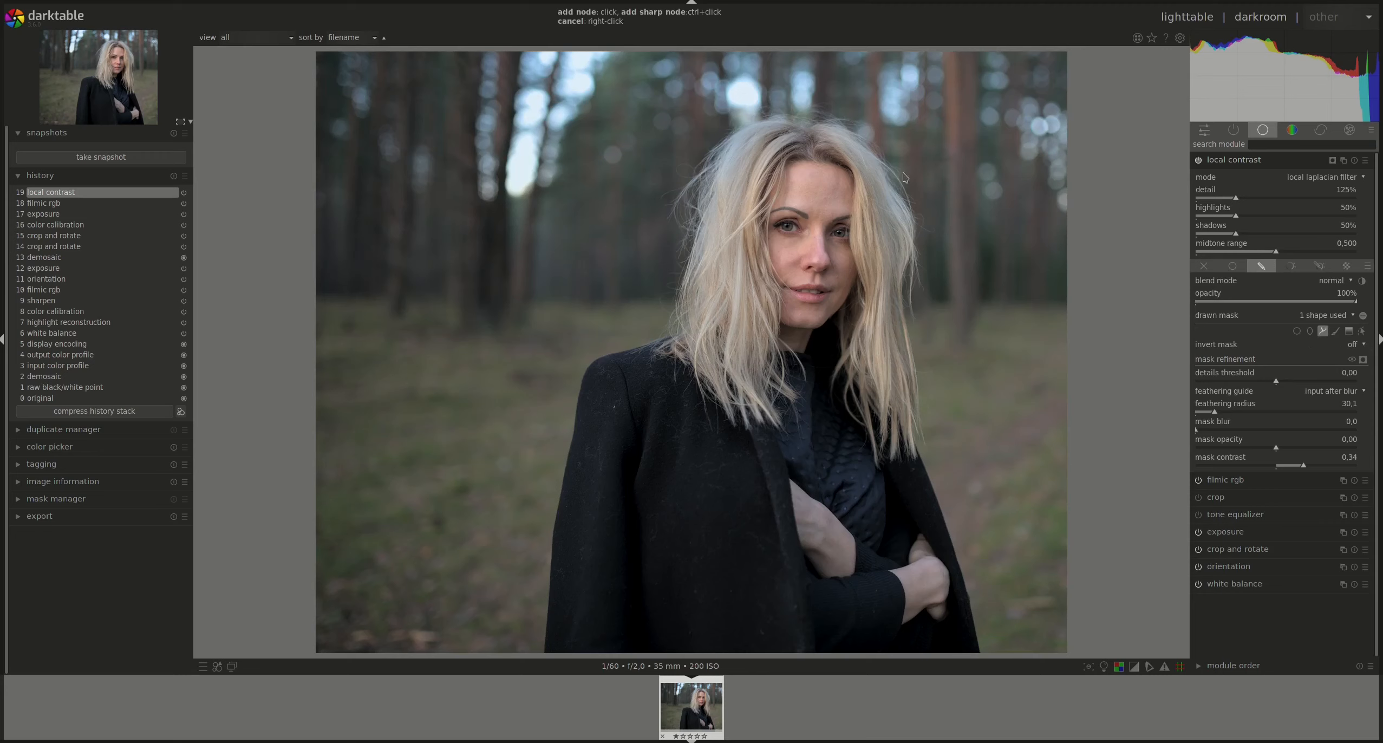
pyautogui.click(805, 160)
pyautogui.click(783, 335)
pyautogui.click(805, 351)
pyautogui.click(817, 325)
pyautogui.click(840, 307)
pyautogui.click(854, 275)
pyautogui.click(848, 241)
pyautogui.click(849, 219)
pyautogui.click(853, 196)
pyautogui.rightClick(825, 166)
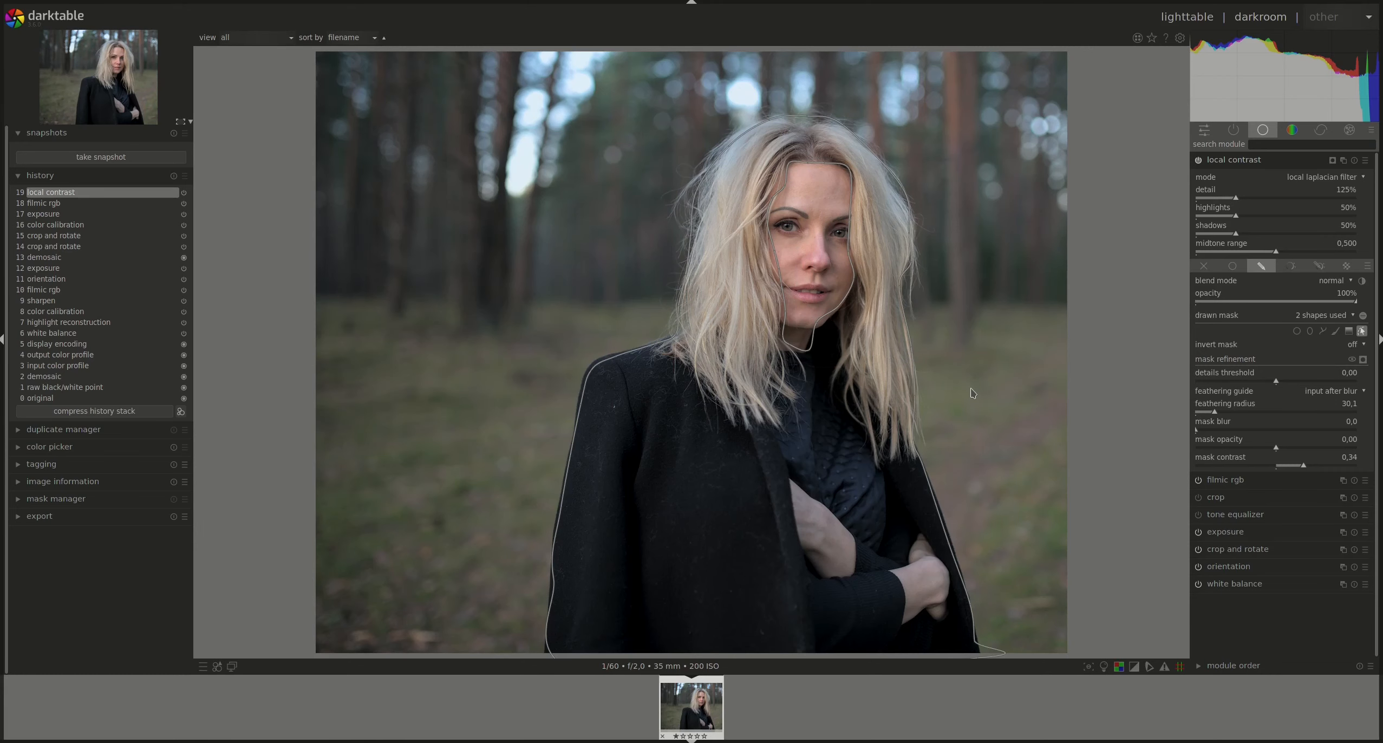
# - Set the face path in the local contrast mask group to difference mode, checking it with the mask overlay
pyautogui.click(43, 505)
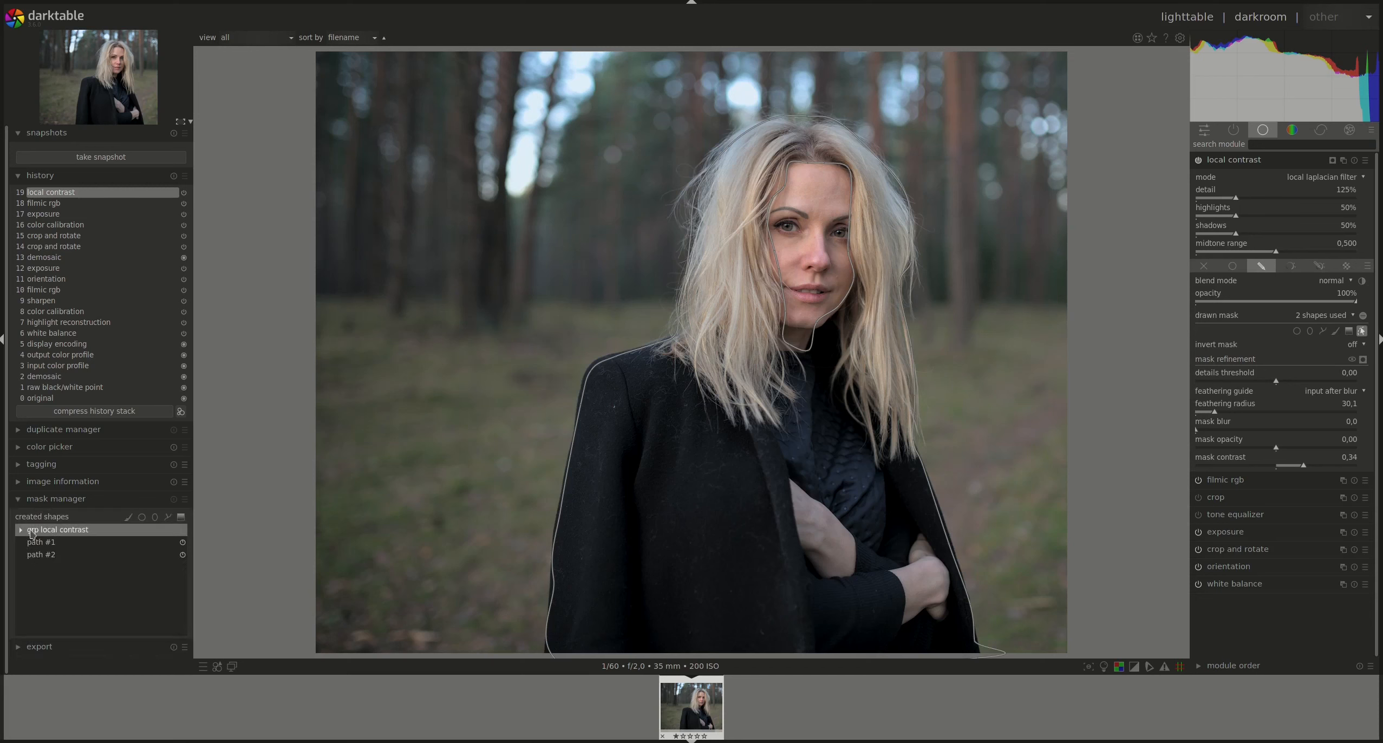
pyautogui.click(22, 530)
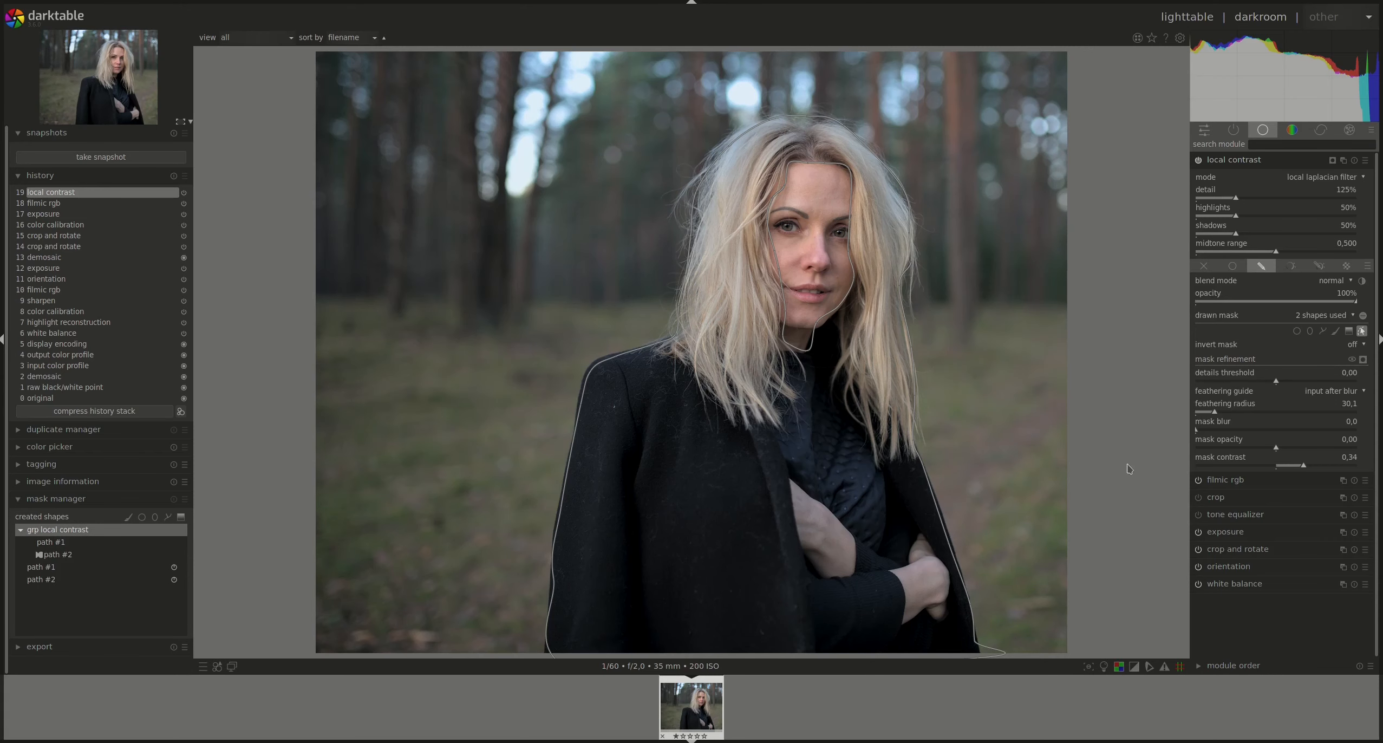
pyautogui.click(1363, 359)
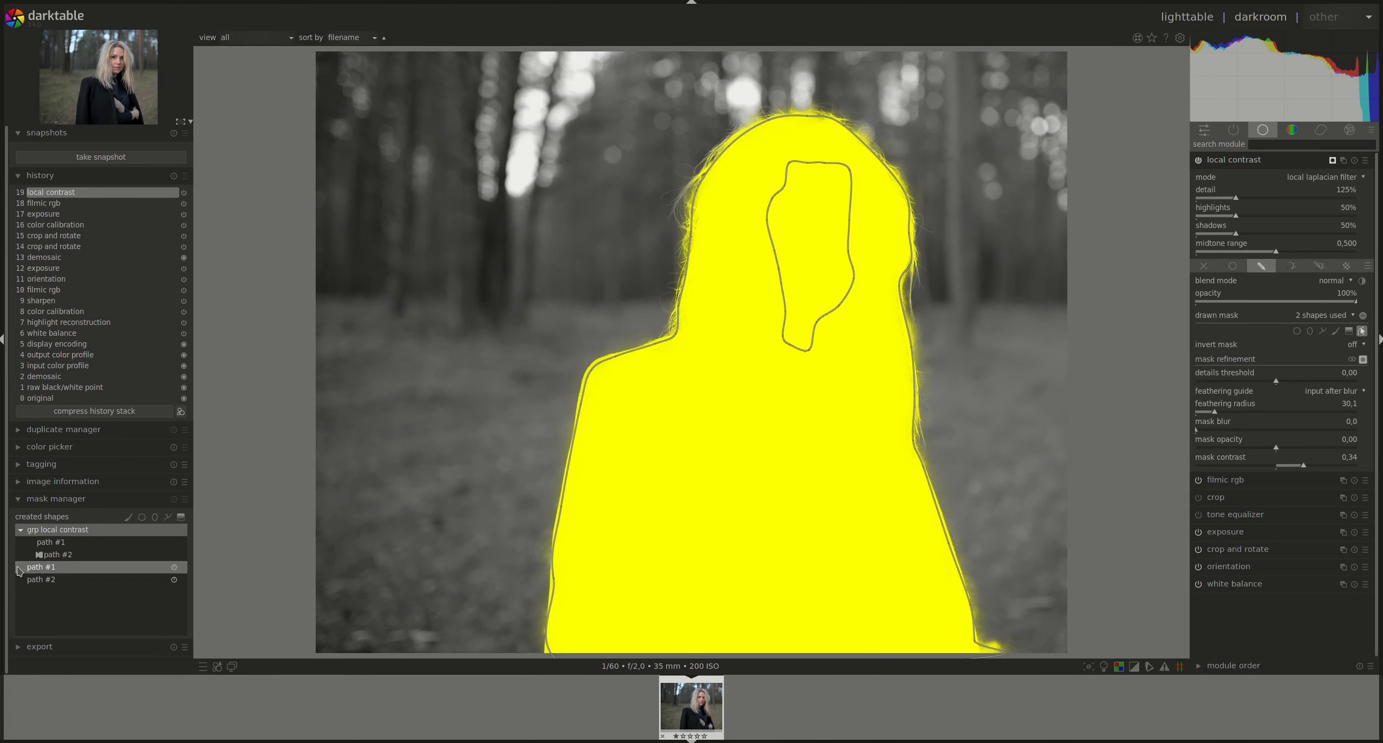
pyautogui.click(66, 558)
pyautogui.rightClick(65, 559)
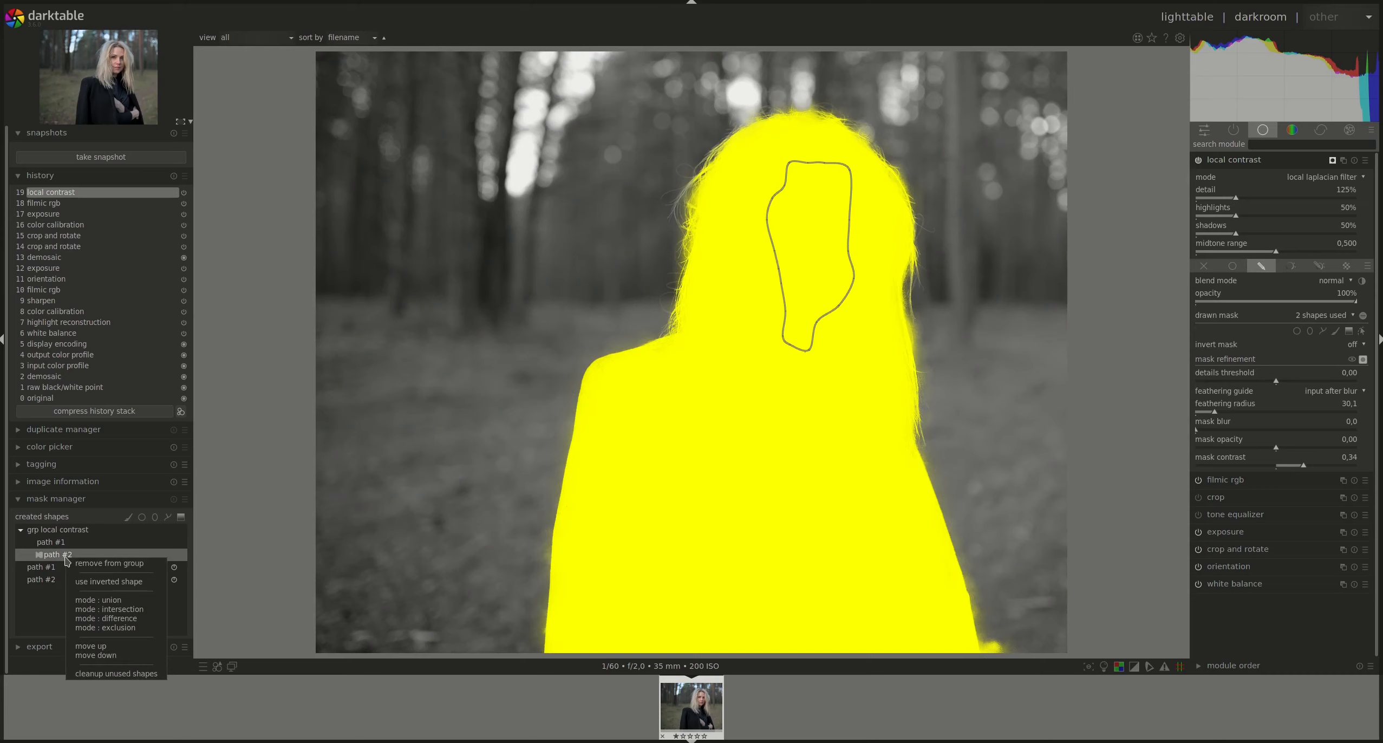
pyautogui.click(136, 621)
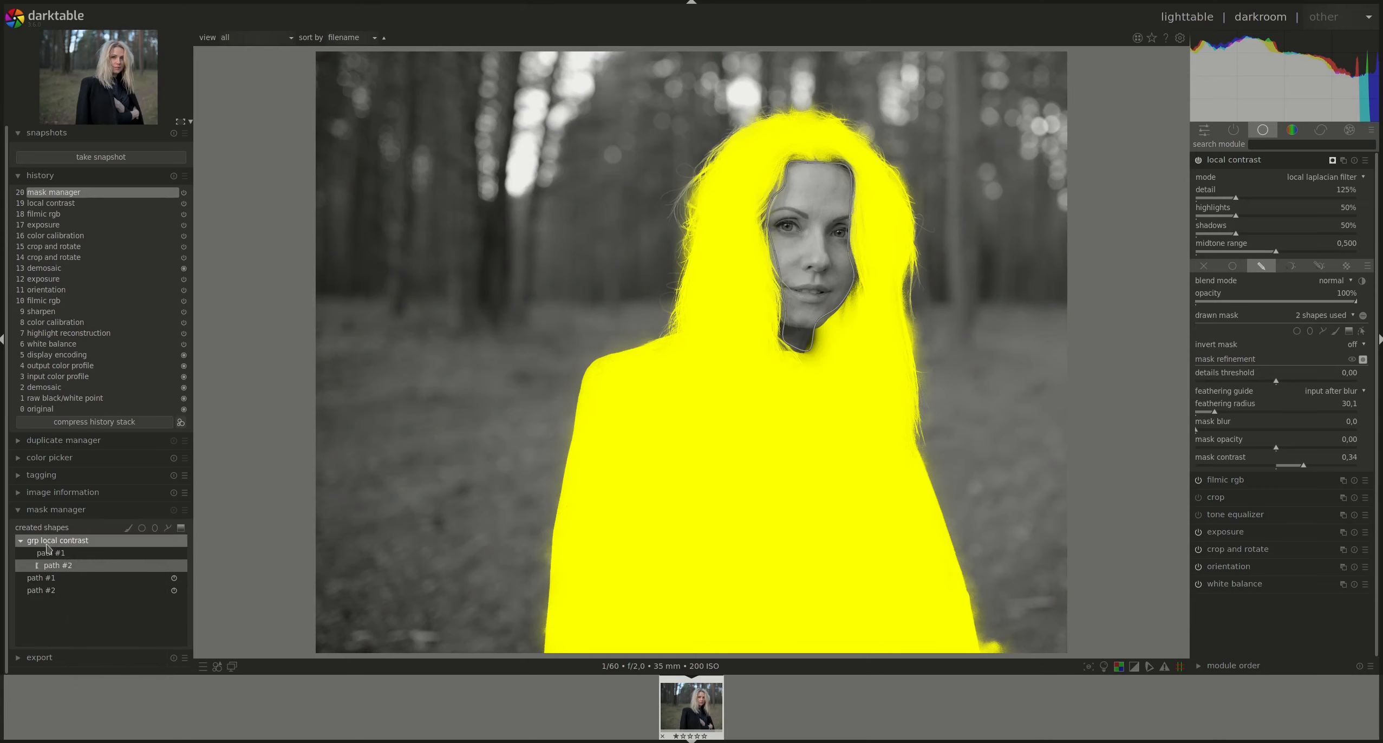
pyautogui.click(47, 545)
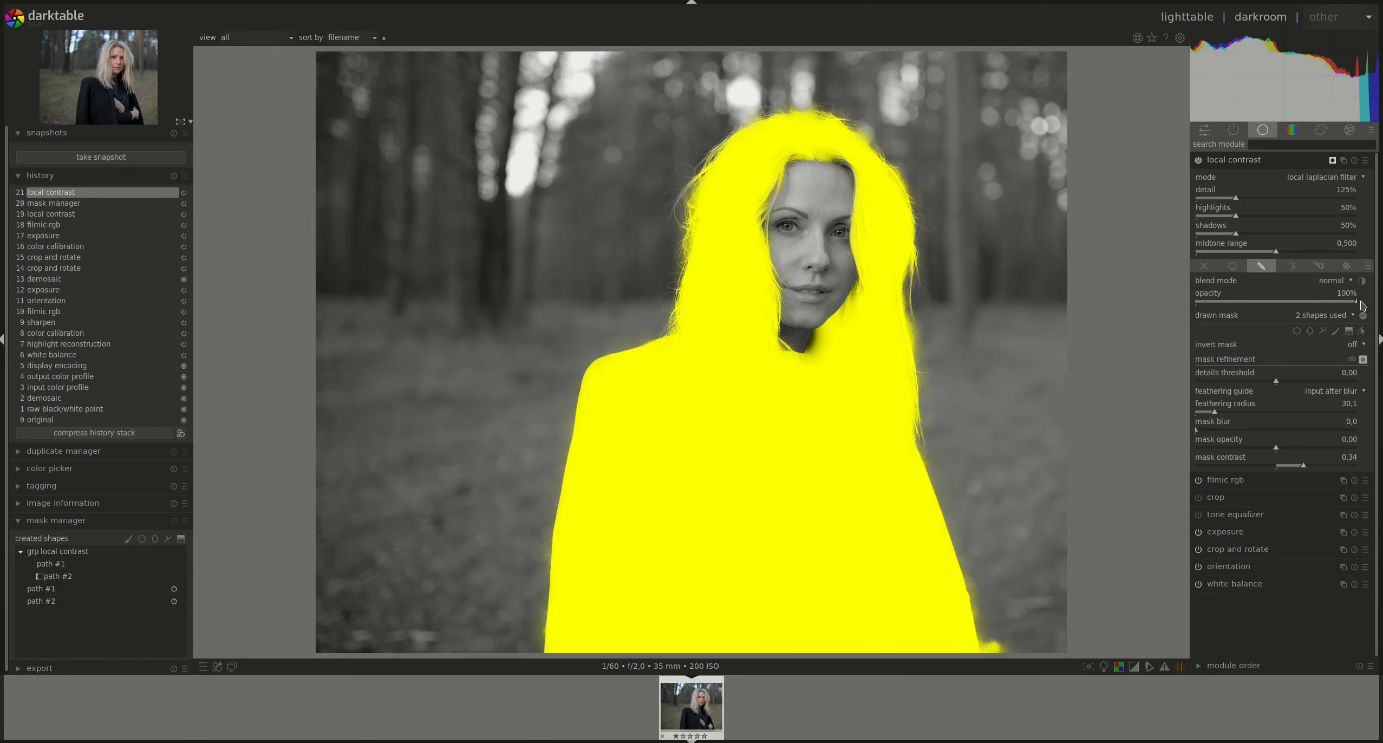
pyautogui.click(1363, 359)
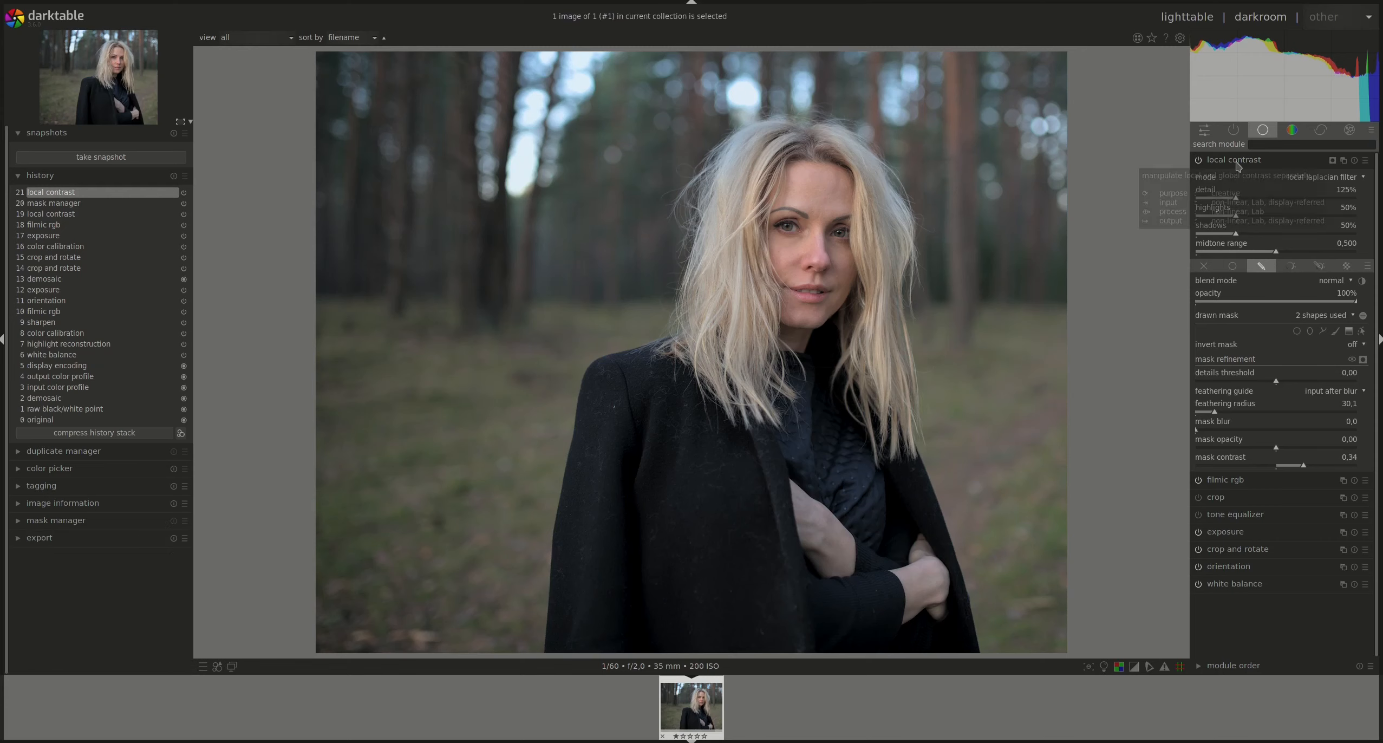
# - Close local contrast and open the color balance rgb module's master settings
pyautogui.click(1267, 159)
pyautogui.click(1292, 130)
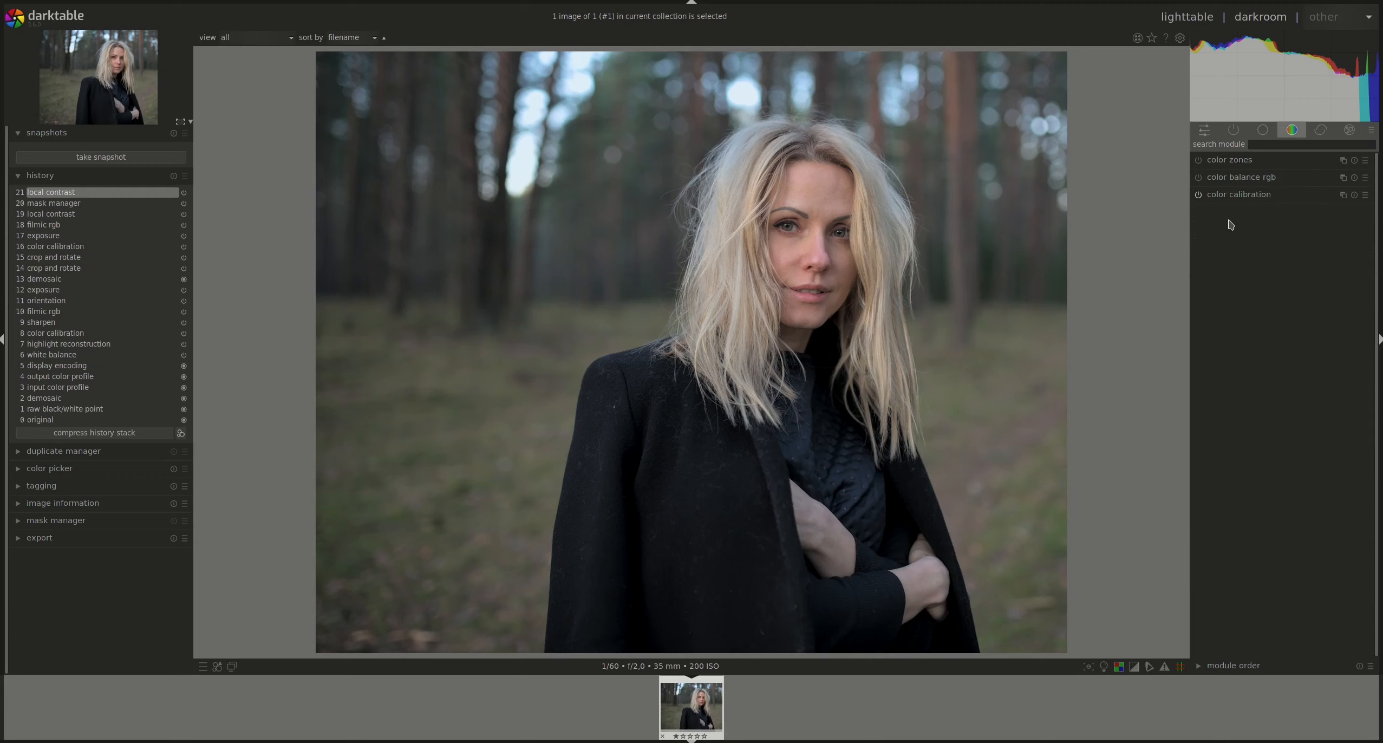
pyautogui.click(1253, 180)
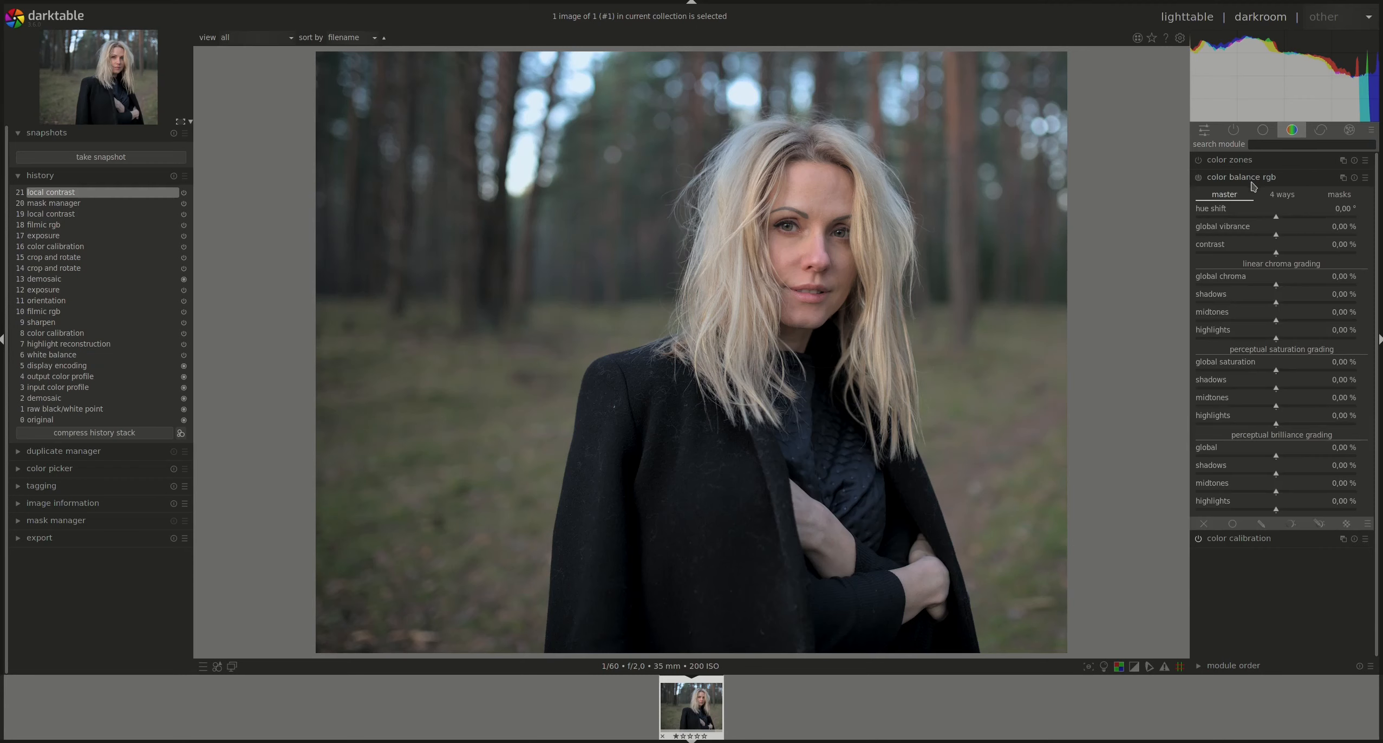